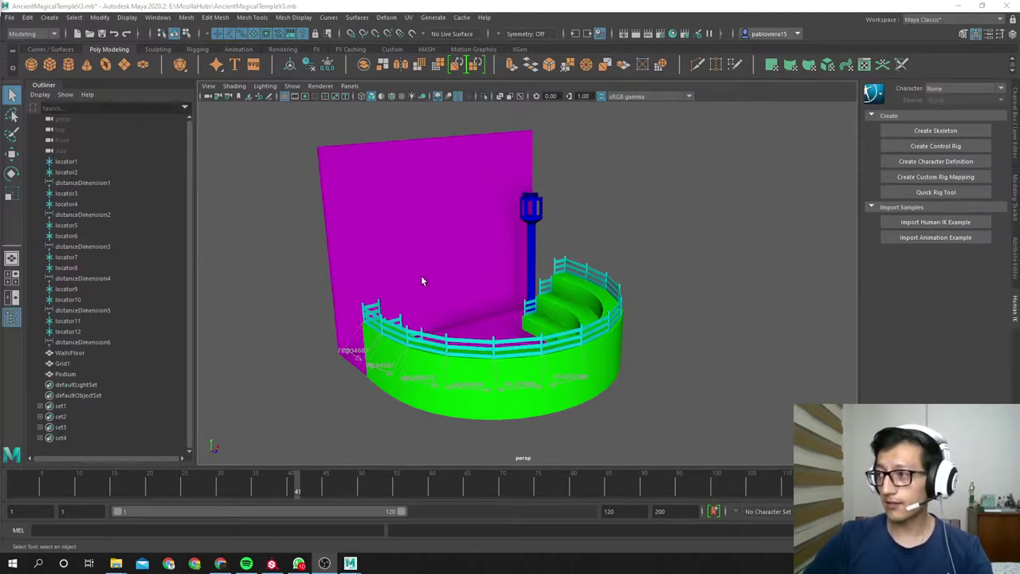
pyautogui.keyDown('alt'); pyautogui.moveTo(349, 276); pyautogui.dragTo(430, 275); pyautogui.keyUp('alt')
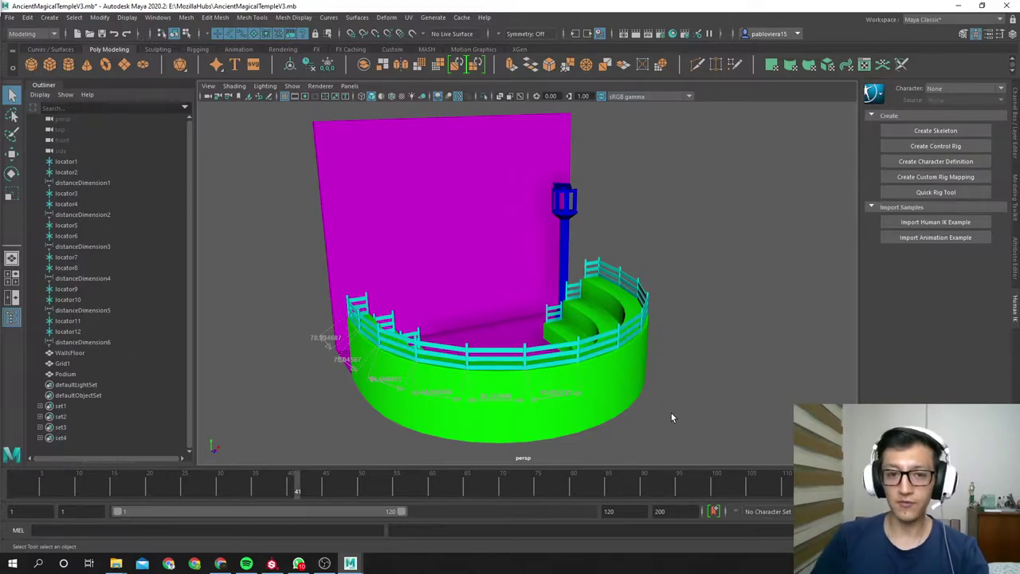
pyautogui.click(526, 310)
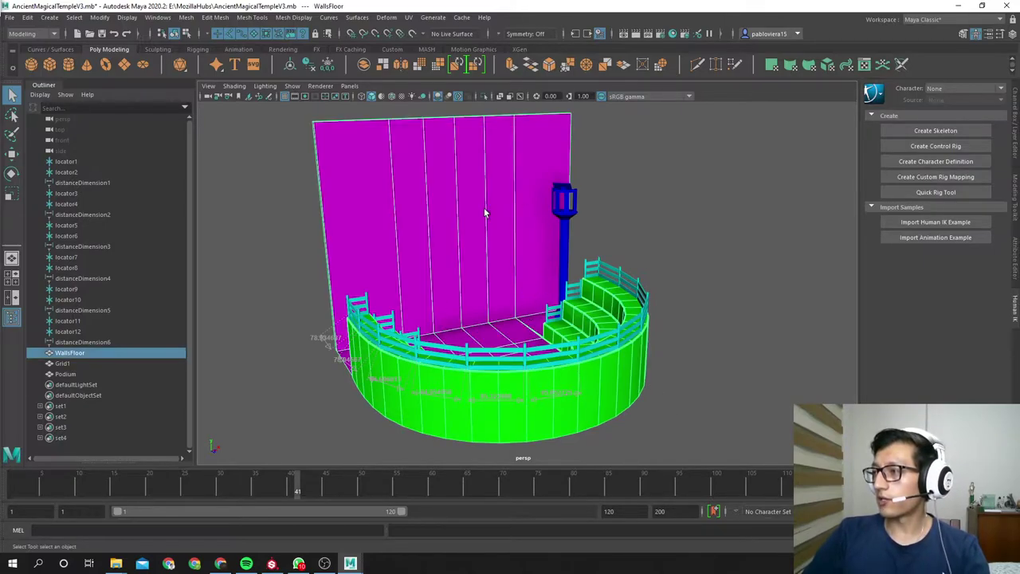
pyautogui.hotkey('ctrl', 'z')
pyautogui.hotkey('ctrl', 'z')
pyautogui.click(640, 247)
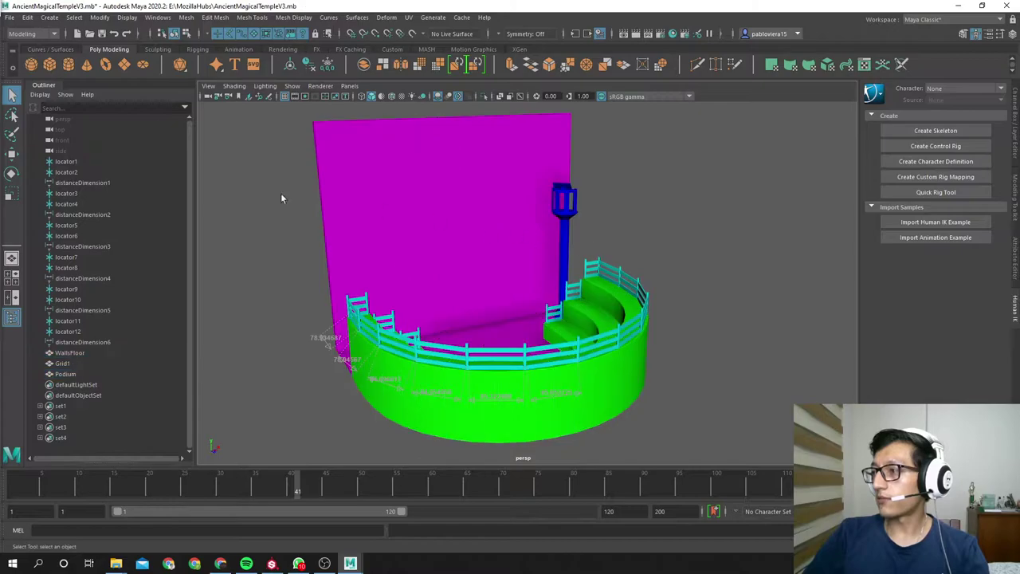
# Select all objects of the temple scene and inspect their UV layout in the UV Editor.
pyautogui.moveTo(282, 194); pyautogui.dragTo(668, 386)
pyautogui.keyDown('alt'); pyautogui.moveTo(668, 349); pyautogui.dragTo(726, 349); pyautogui.keyUp('alt')
pyautogui.click(408, 17)
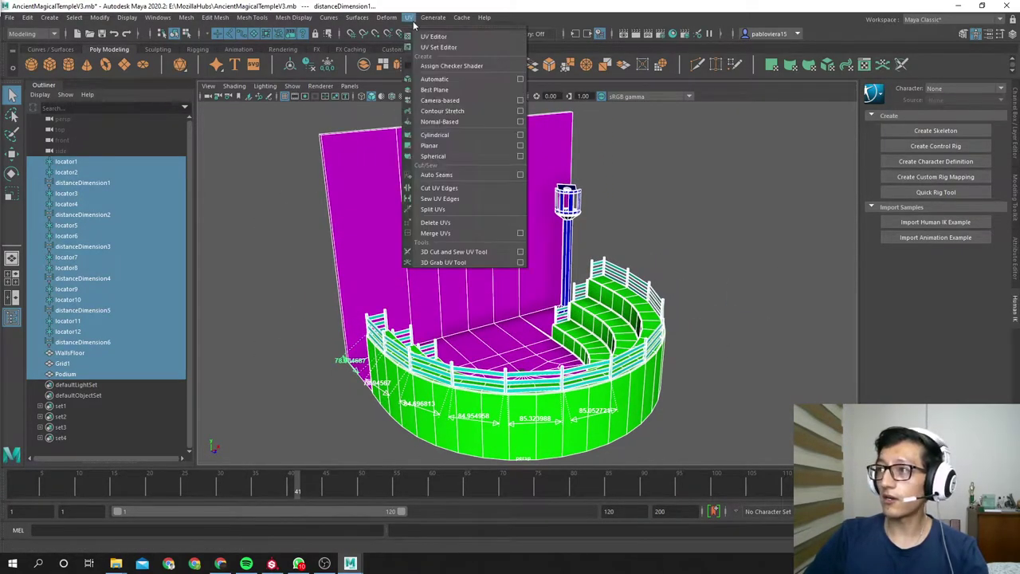
pyautogui.click(451, 35)
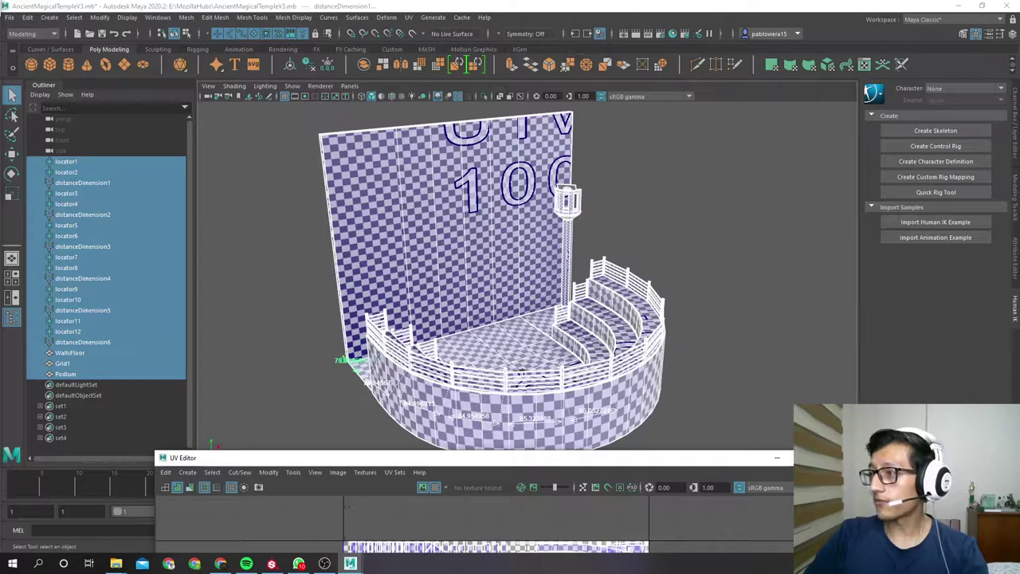
pyautogui.click(826, 458)
pyautogui.keyDown('alt'); pyautogui.moveTo(539, 344); pyautogui.dragTo(556, 340); pyautogui.keyUp('alt')
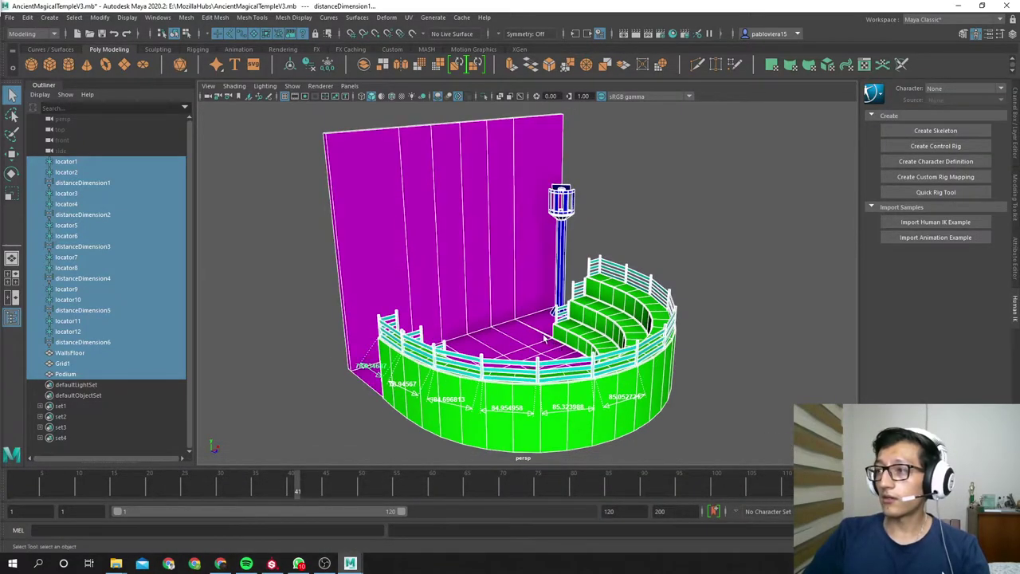
# Select the WallsFloor, Grid1 and Podium meshes and start exporting the selection as FBX.
pyautogui.click(82, 354)
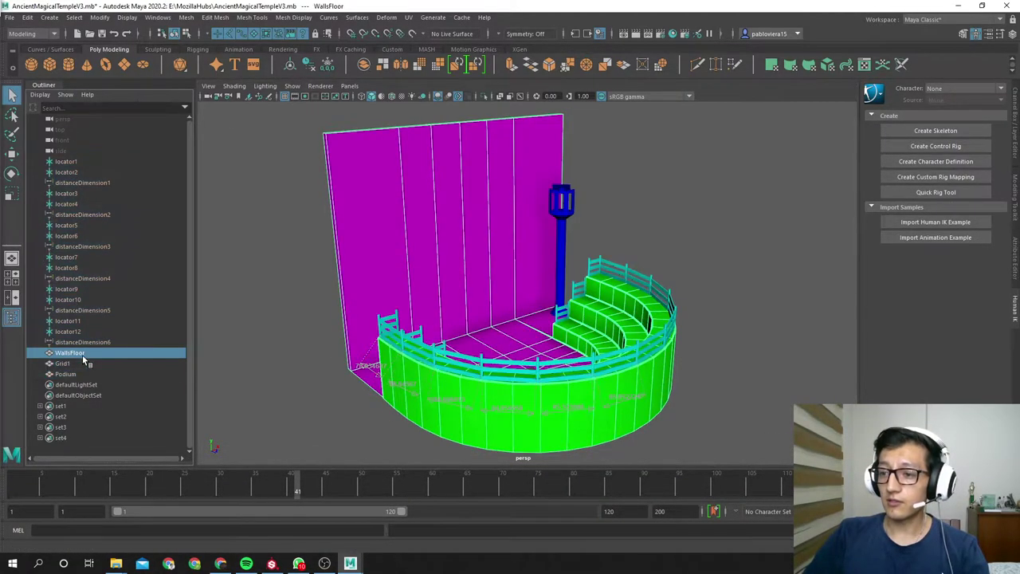
pyautogui.keyDown('ctrl'); pyautogui.click(78, 375); pyautogui.keyUp('ctrl')
pyautogui.keyDown('ctrl'); pyautogui.click(85, 364); pyautogui.keyUp('ctrl')
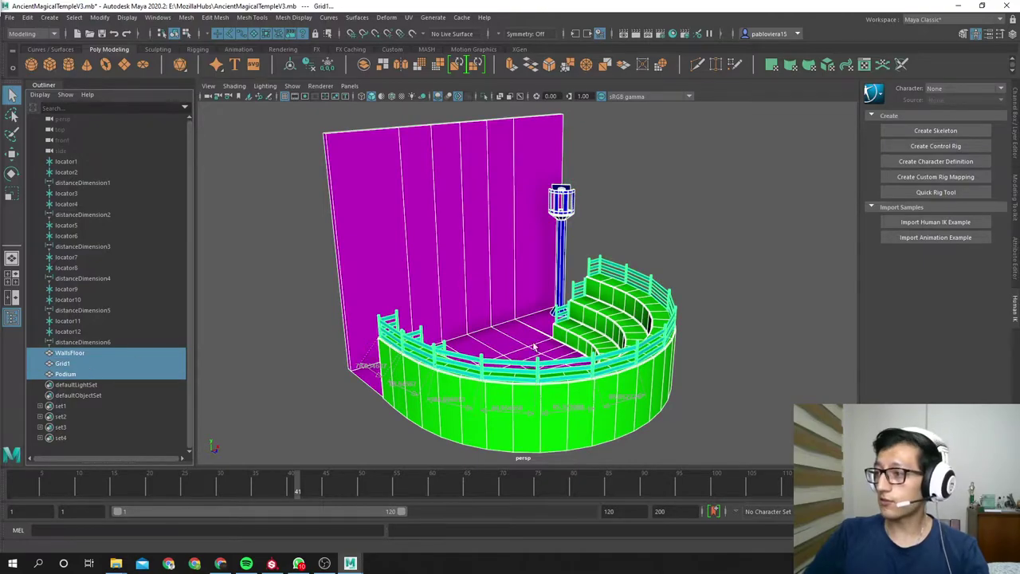
pyautogui.click(10, 17)
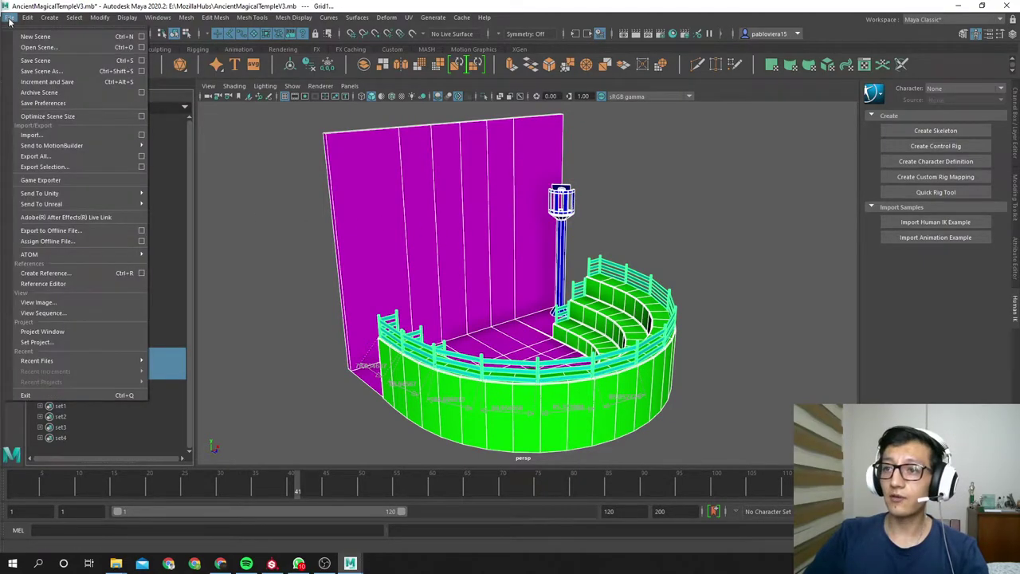
pyautogui.click(58, 164)
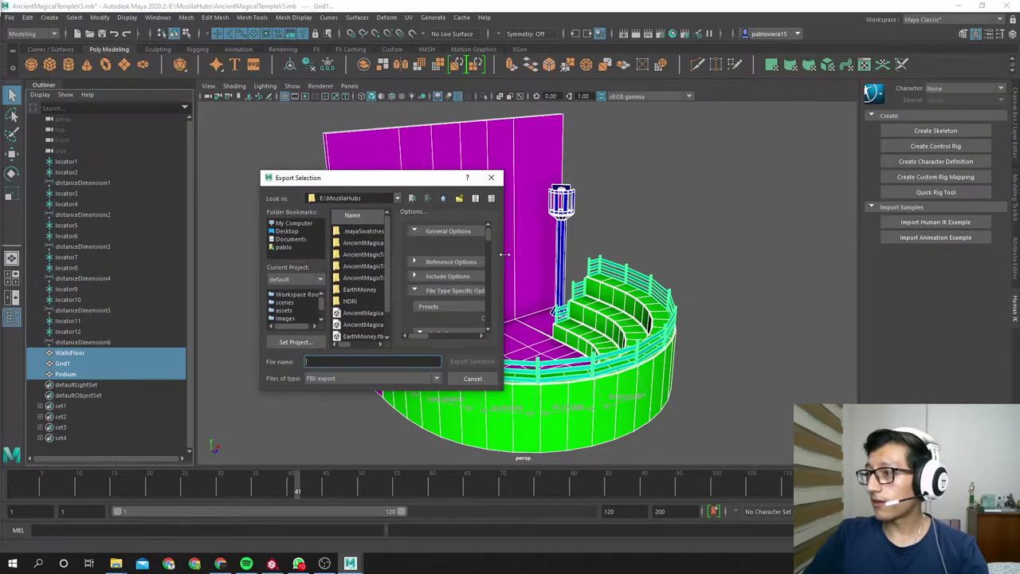
pyautogui.moveTo(503, 262); pyautogui.dragTo(709, 282)
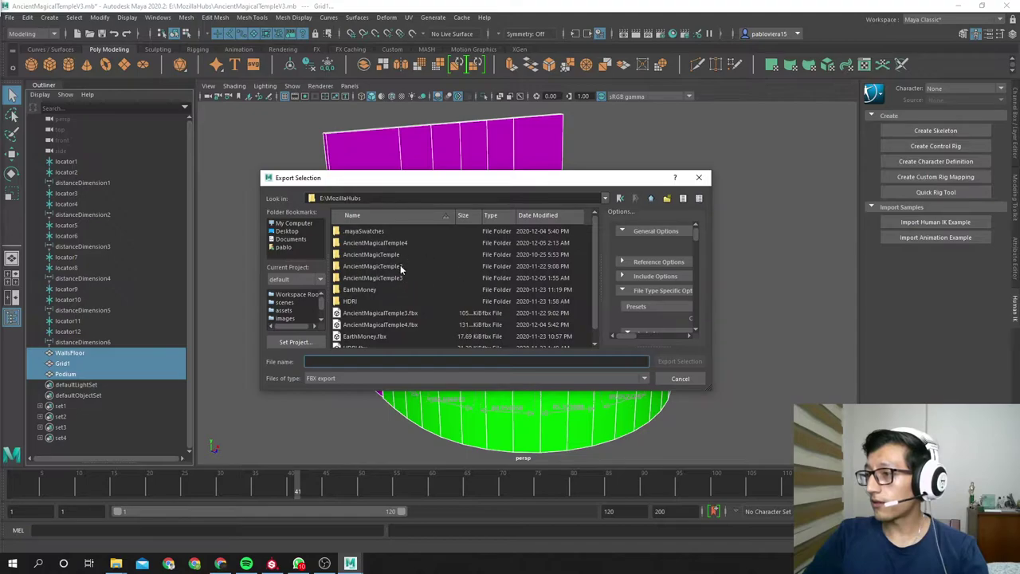
# Create a new folder named AncientMagicalTemple5 inside E:\MozillaHubs.
pyautogui.click(666, 199)
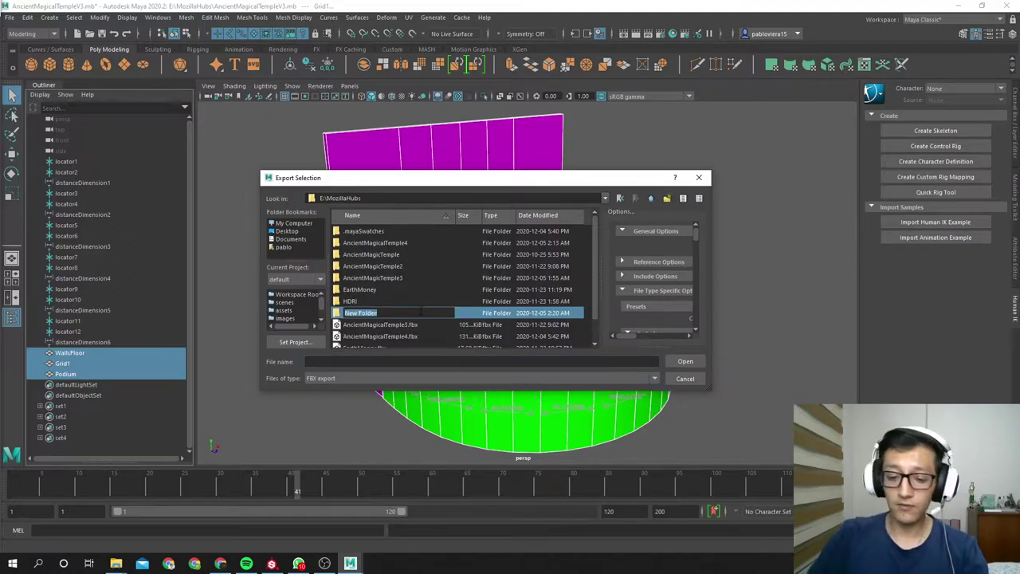
pyautogui.write('AncientMagica')
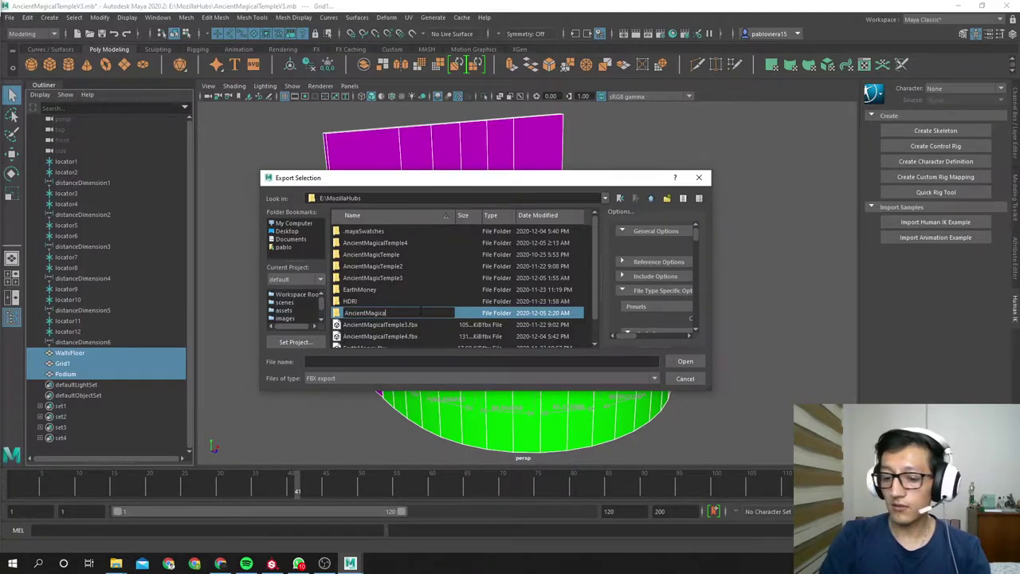
pyautogui.write('lTemple5')
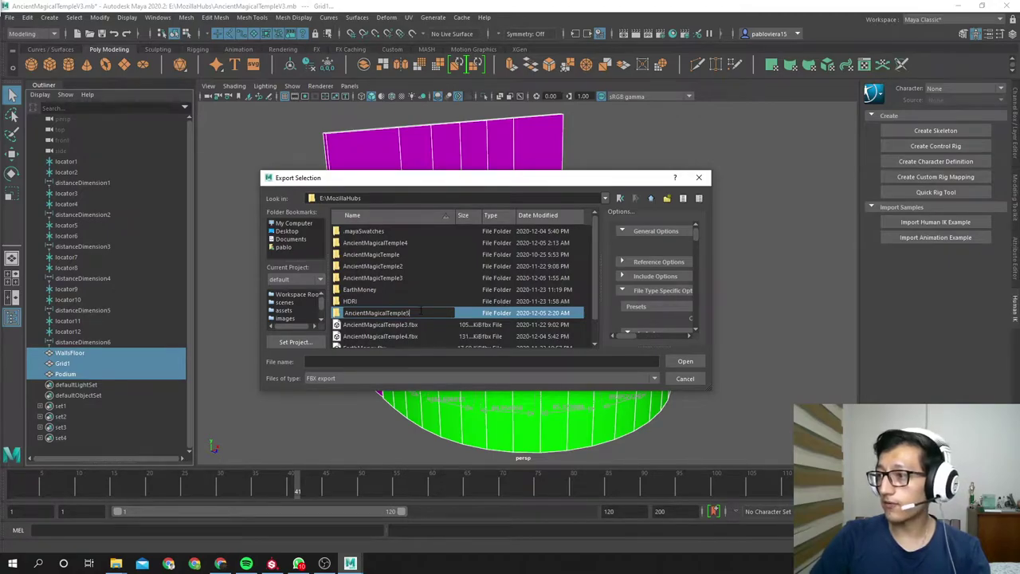
pyautogui.press('Return')
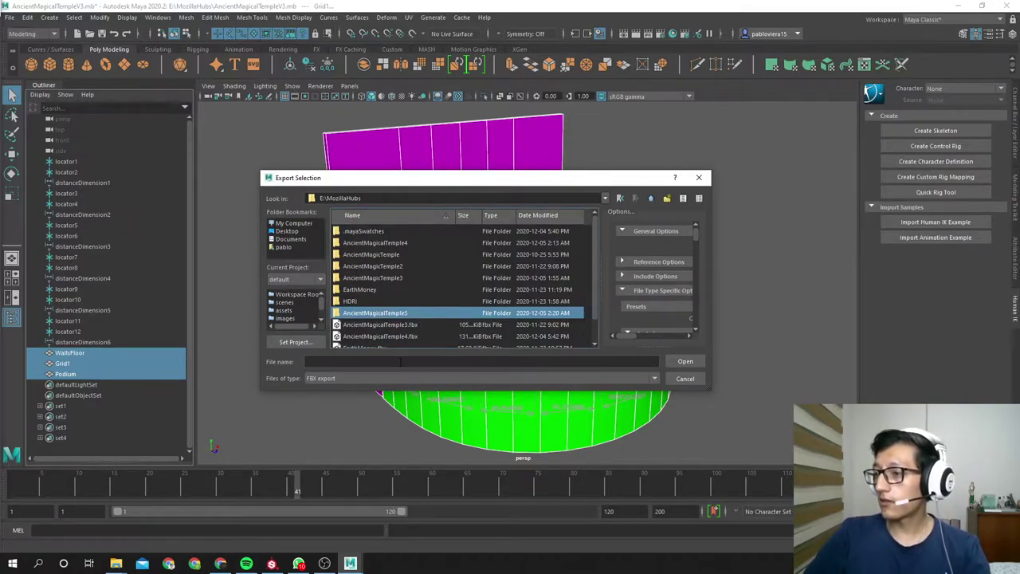
# Export the selected meshes as the FBX file AncientMagicalTemple5 into the AncientMagicalTemple5 folder.
pyautogui.click(402, 361)
pyautogui.write('AncientMa')
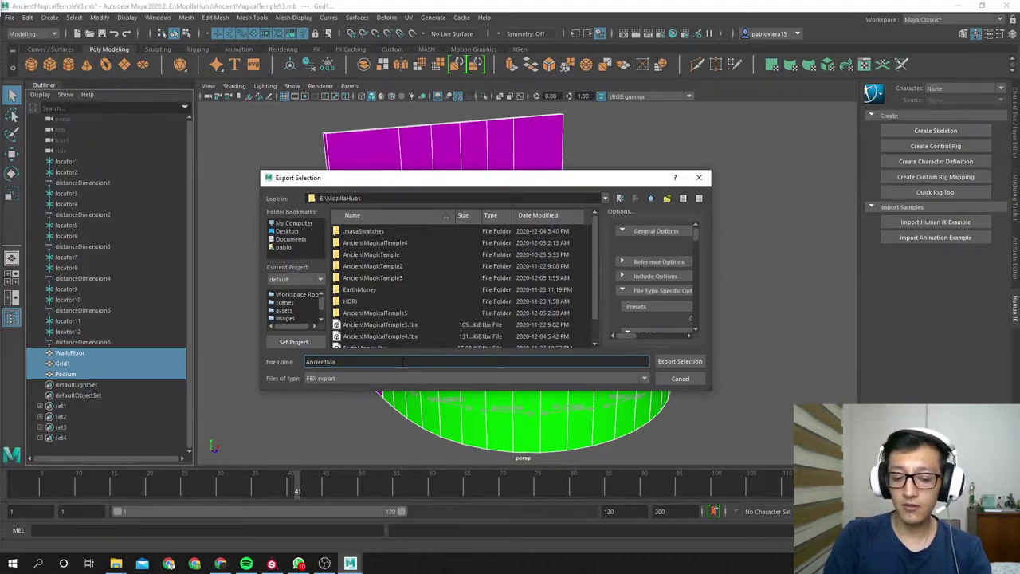
pyautogui.write('gicalTemple')
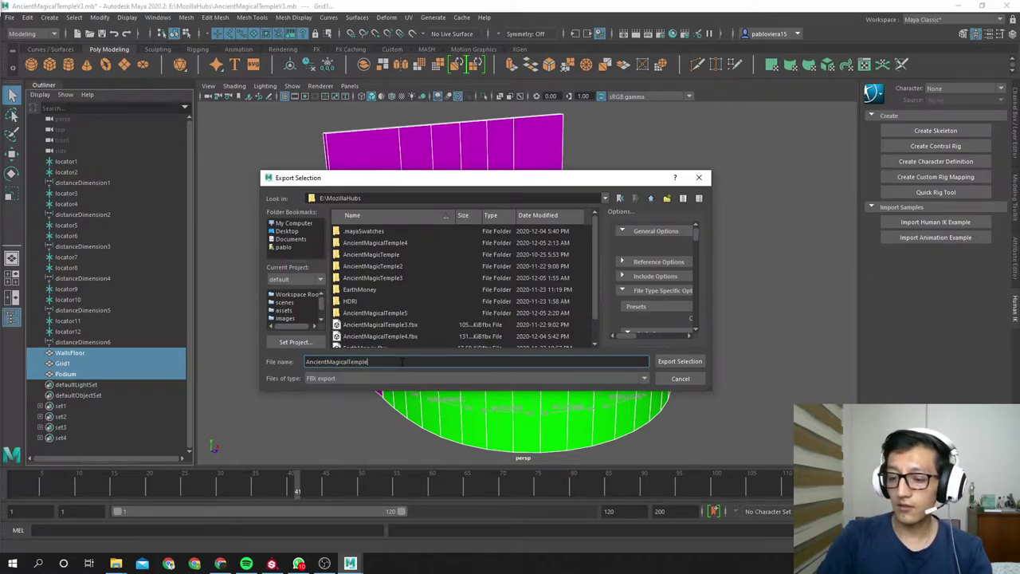
pyautogui.write('5')
pyautogui.scroll(-1, 418, 295)
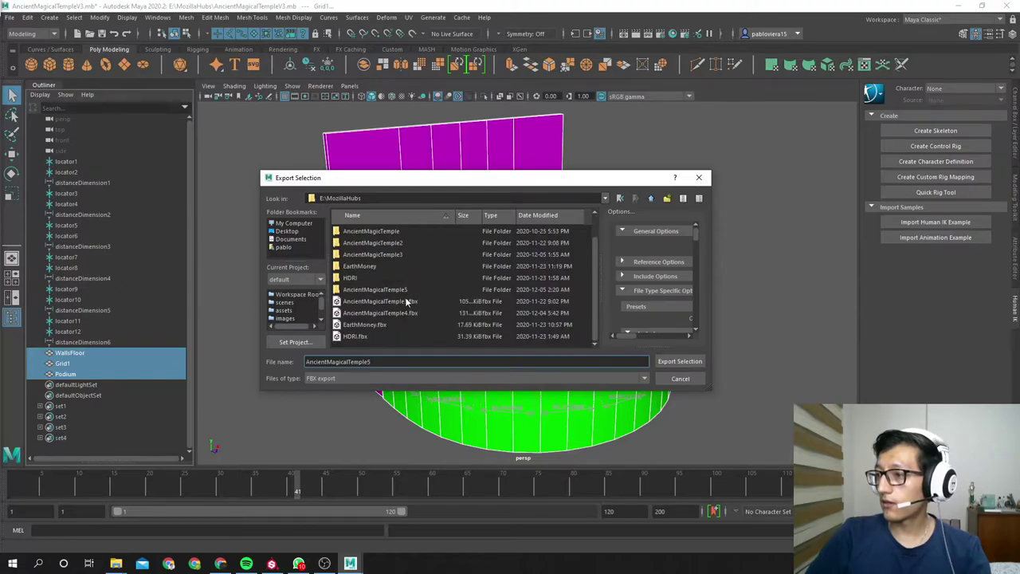
pyautogui.doubleClick(408, 292)
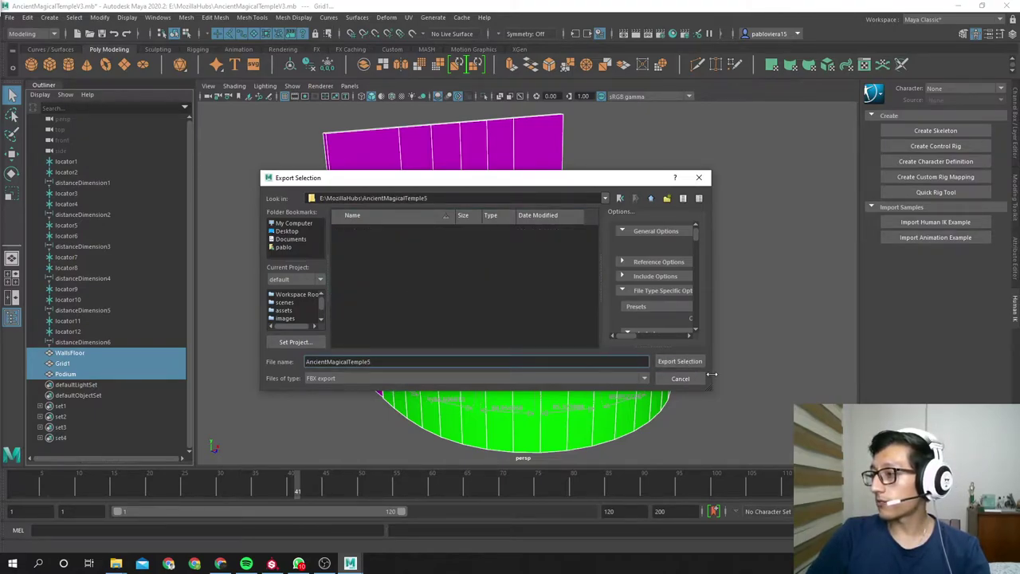
pyautogui.click(680, 362)
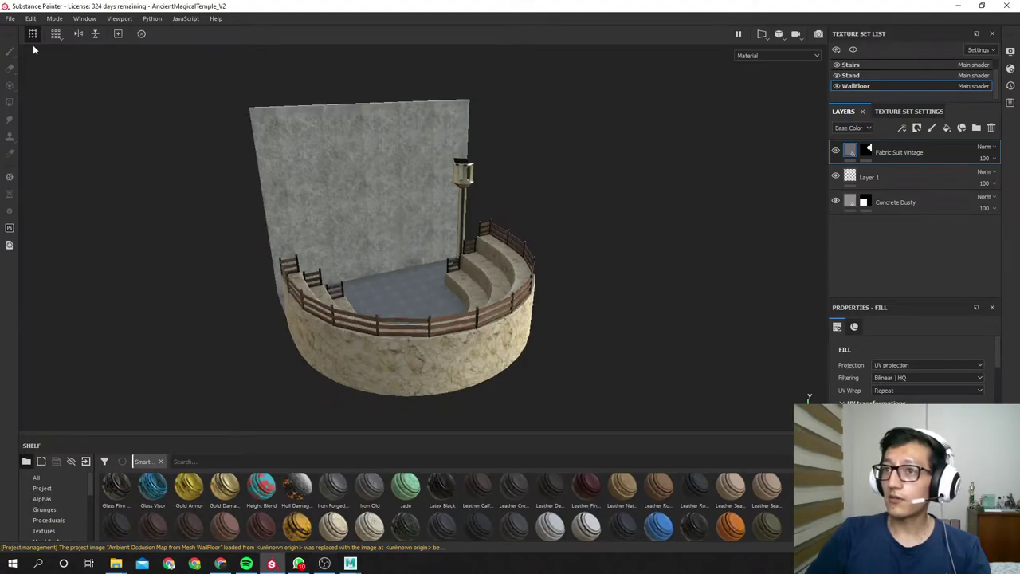
# Switch to Substance Painter and start a new project with the Unreal Engine 4 (allegorithmic) template.
pyautogui.click(11, 19)
pyautogui.click(29, 31)
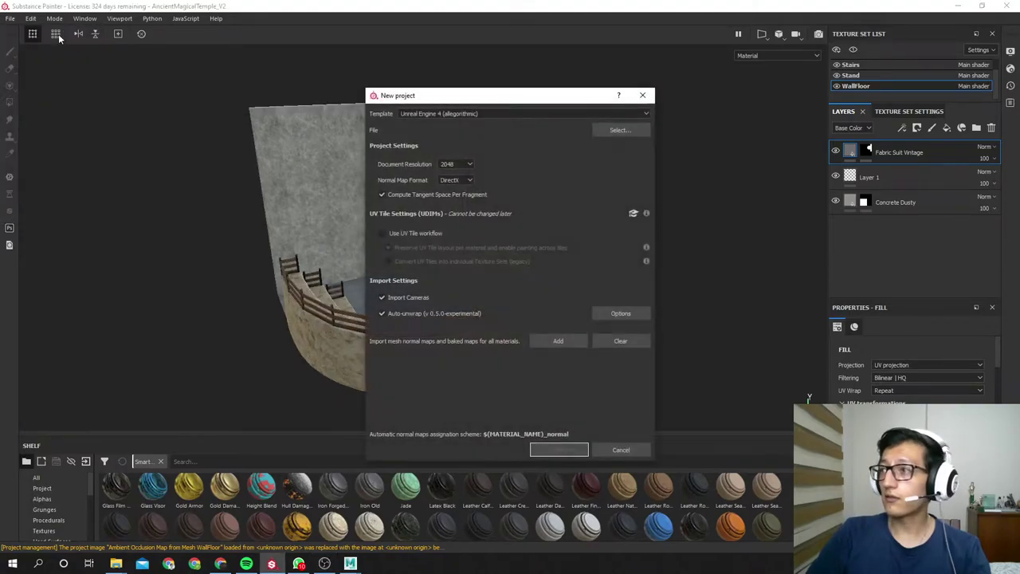
pyautogui.click(467, 112)
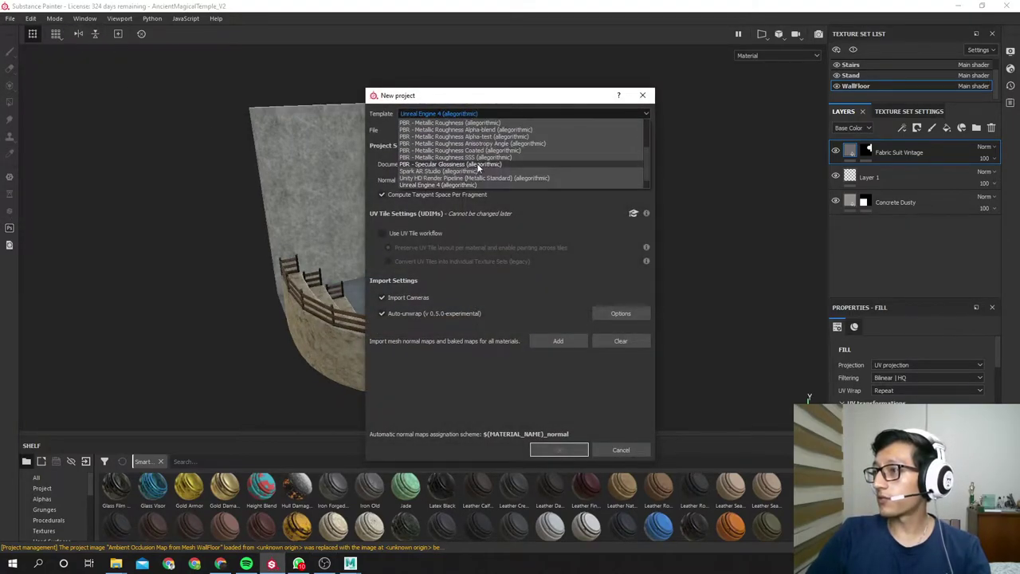
pyautogui.click(458, 126)
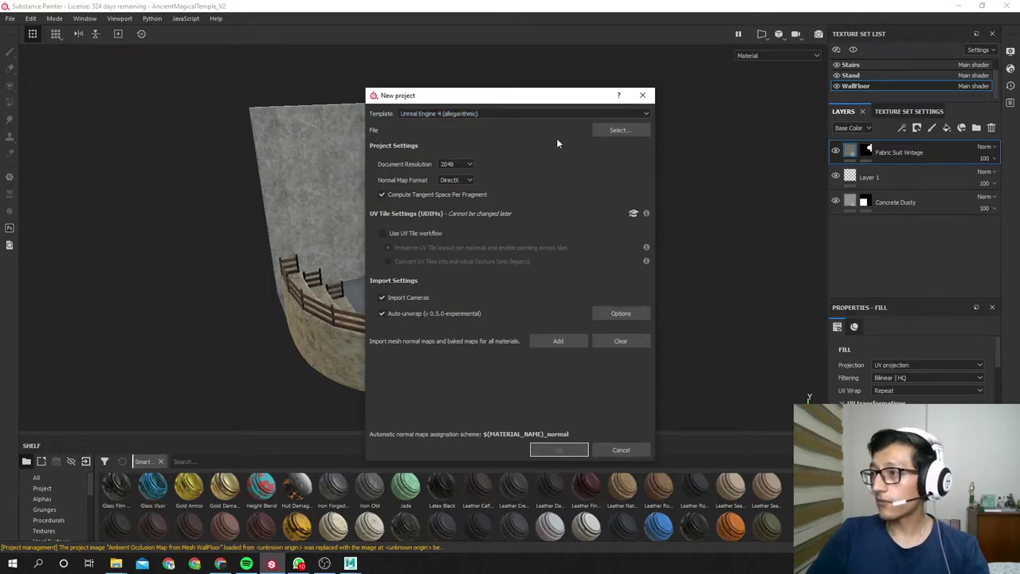
# Choose AncientMagicalTemple5.fbx from the MozillaHubs\AncientMagicalTemple5 folder as the new project's mesh.
pyautogui.click(613, 131)
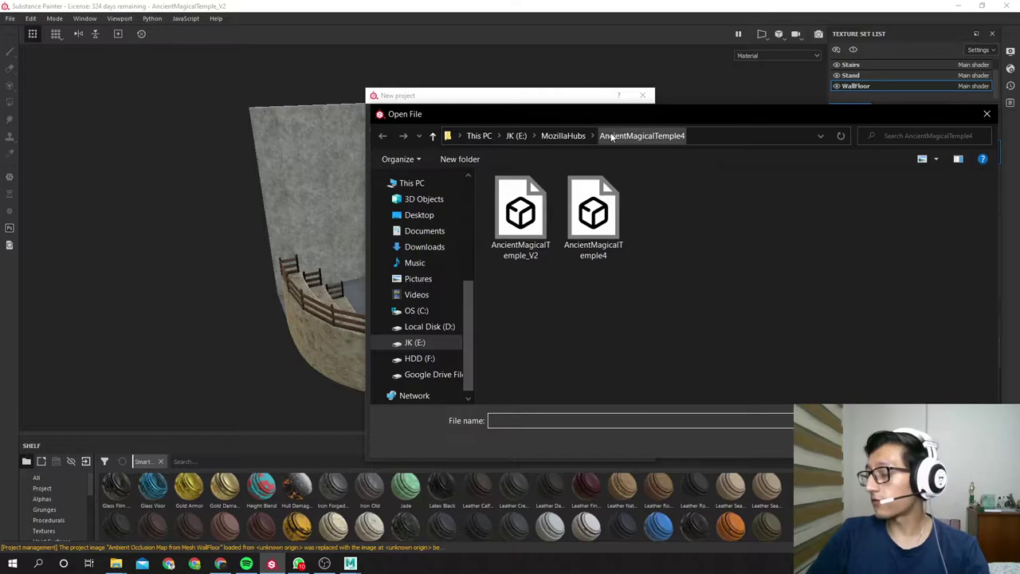
pyautogui.click(567, 137)
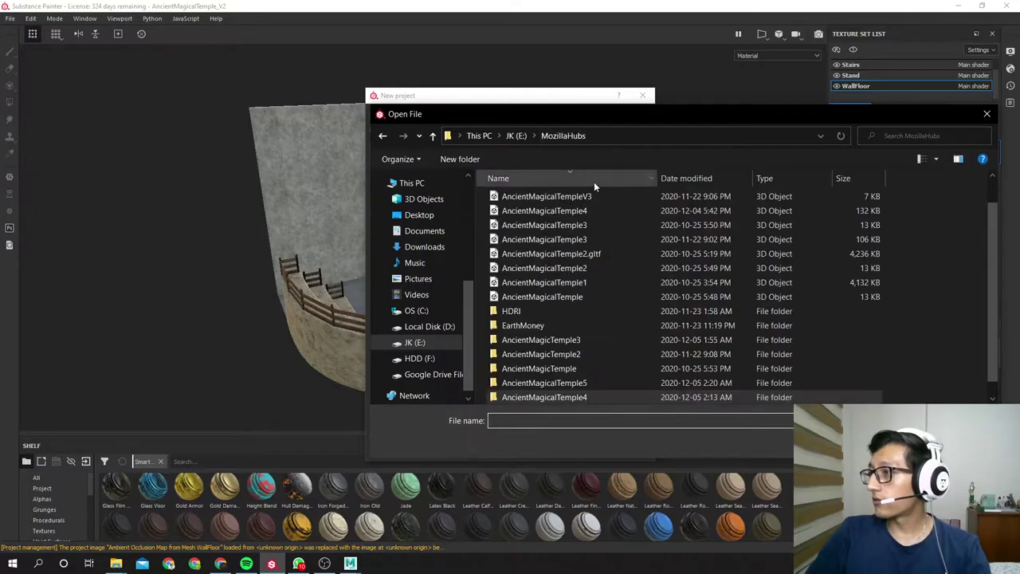
pyautogui.doubleClick(558, 369)
pyautogui.click(589, 200)
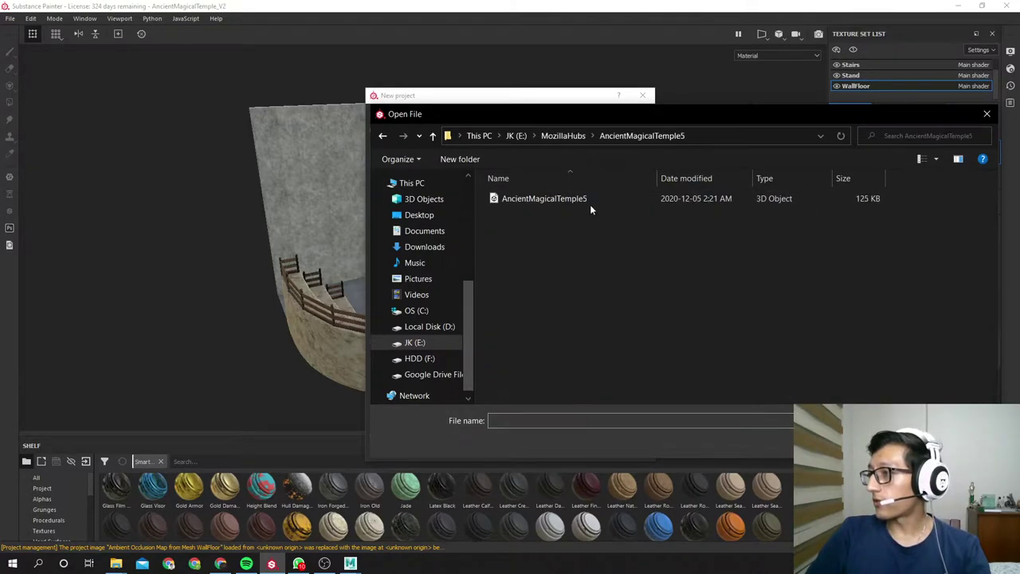
pyautogui.press('Return')
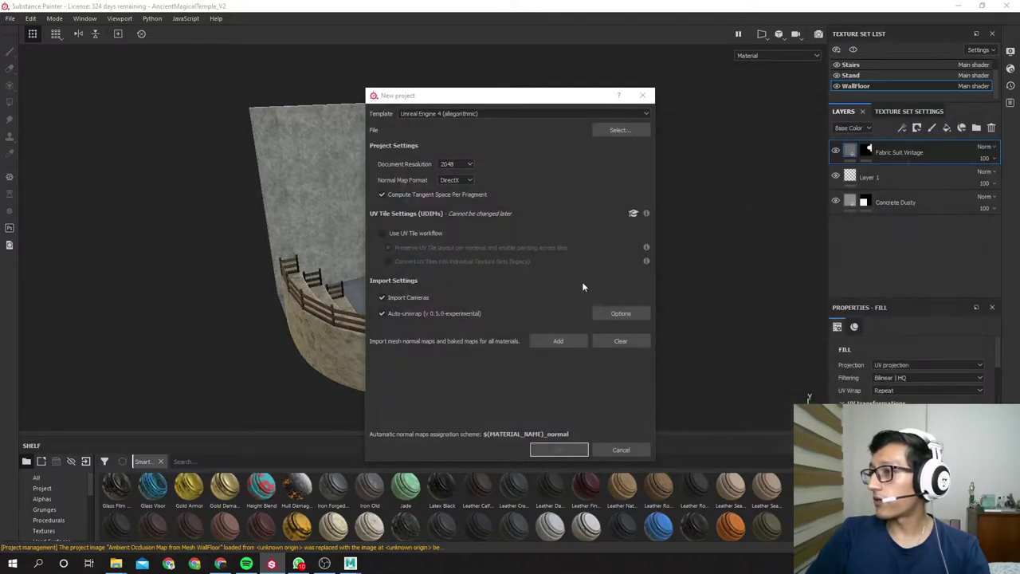
# Set the new project's document resolution to 1024, and cancel the project creation.
pyautogui.click(447, 165)
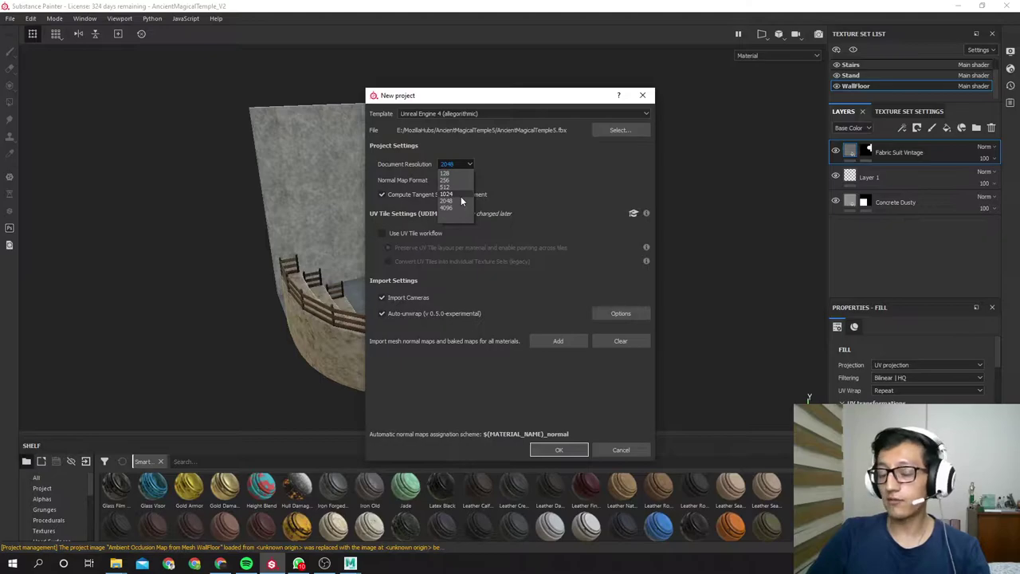
pyautogui.click(452, 194)
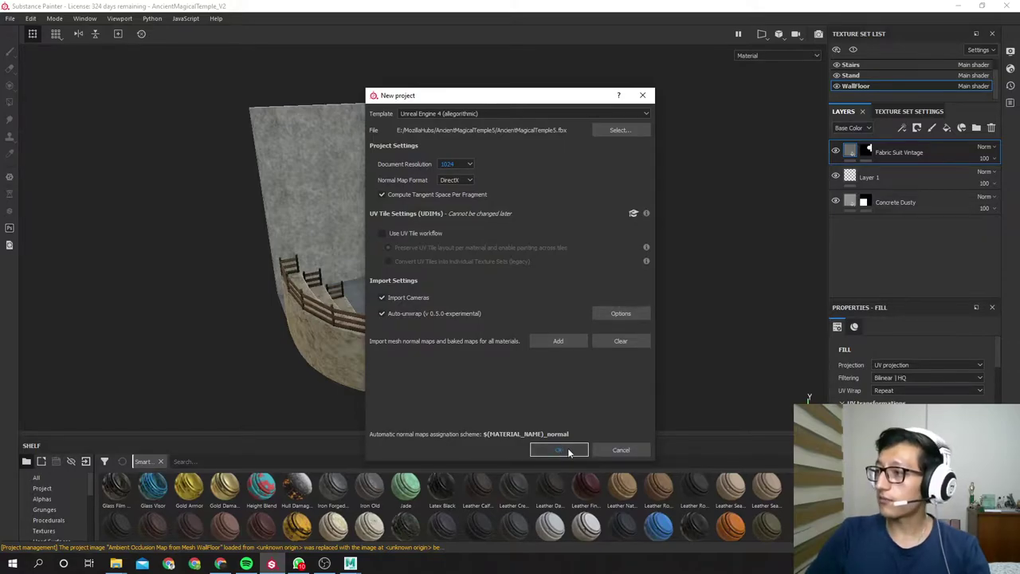
pyautogui.click(630, 452)
# Open the texture export settings for the textured temple project and choose the glTF PBR Metal Roughness output template.
pyautogui.keyDown('alt'); pyautogui.moveTo(376, 312); pyautogui.dragTo(389, 286); pyautogui.keyUp('alt')
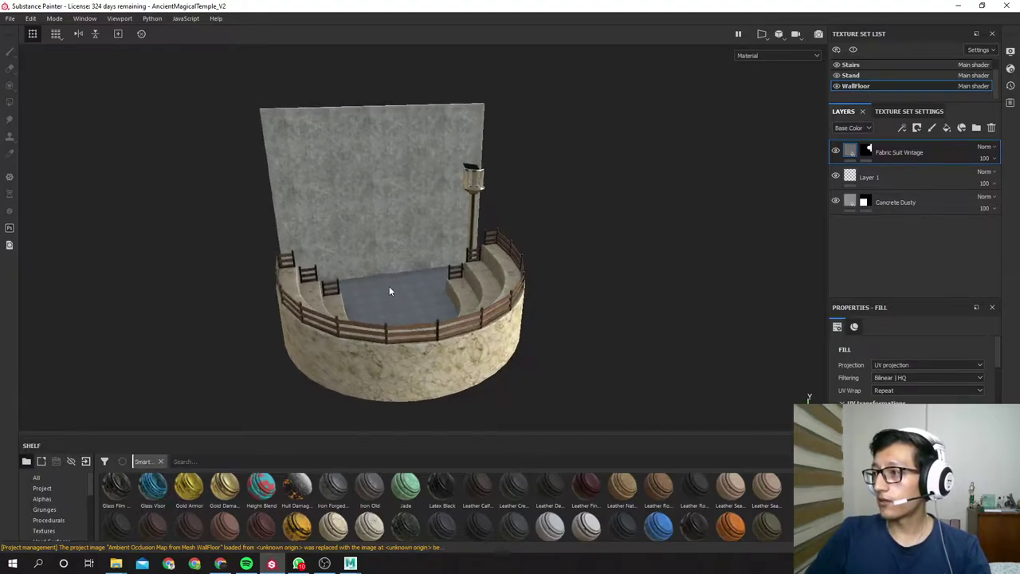
pyautogui.keyDown('alt'); pyautogui.moveTo(388, 286); pyautogui.dragTo(320, 250, button='right'); pyautogui.keyUp('alt')
pyautogui.keyDown('alt'); pyautogui.moveTo(416, 262); pyautogui.dragTo(421, 241); pyautogui.keyUp('alt')
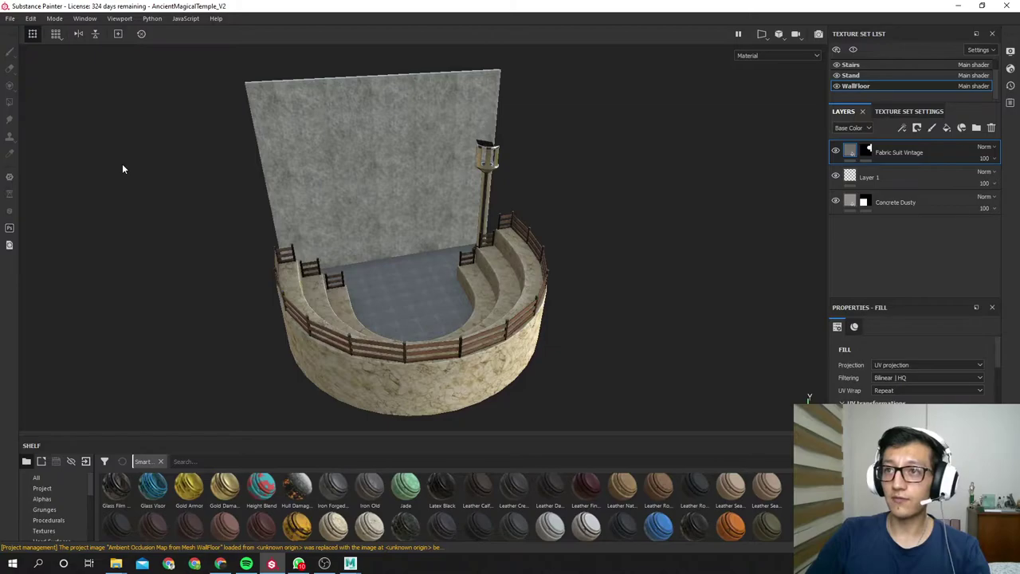
pyautogui.click(9, 19)
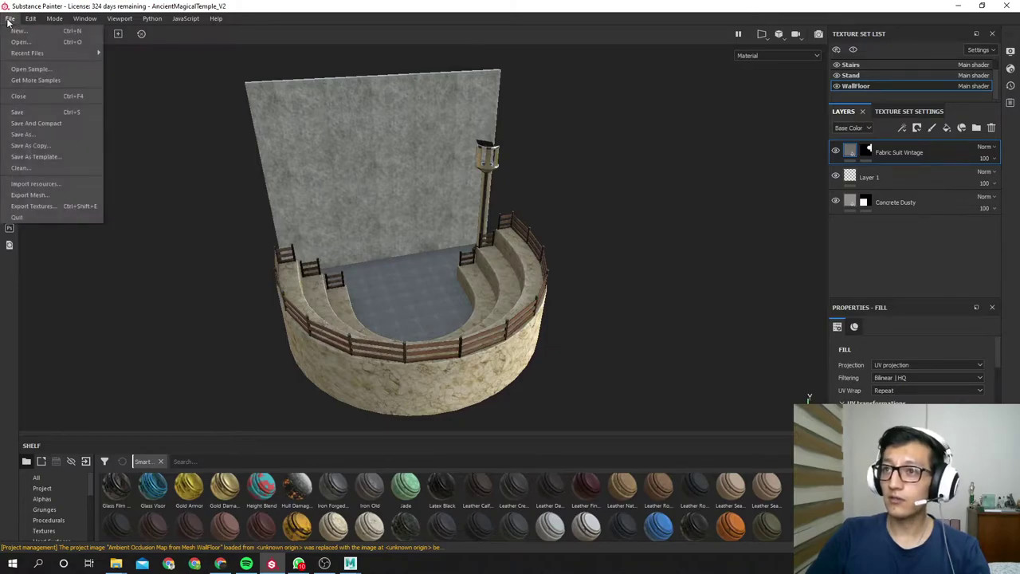
pyautogui.click(63, 207)
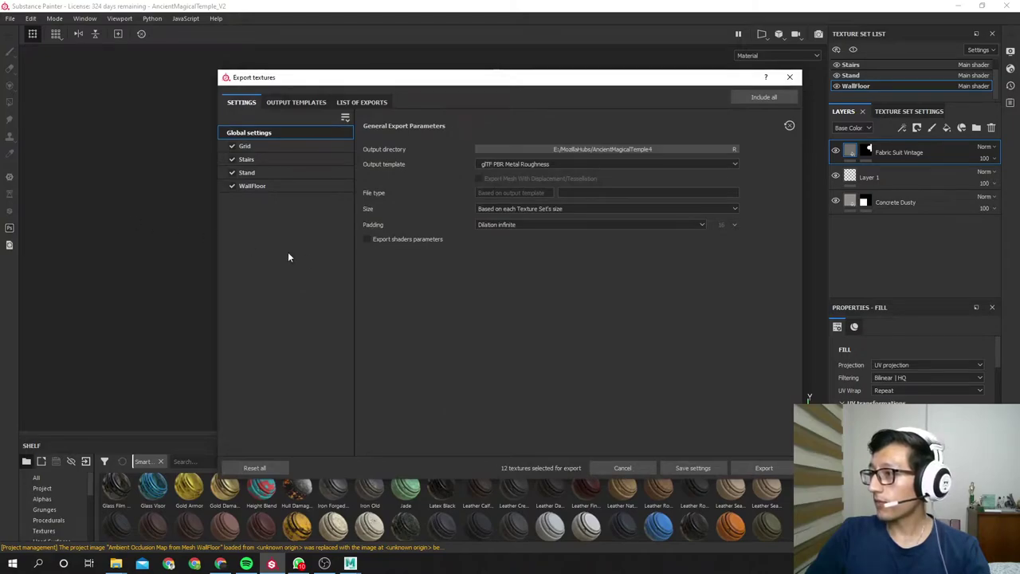
pyautogui.click(483, 165)
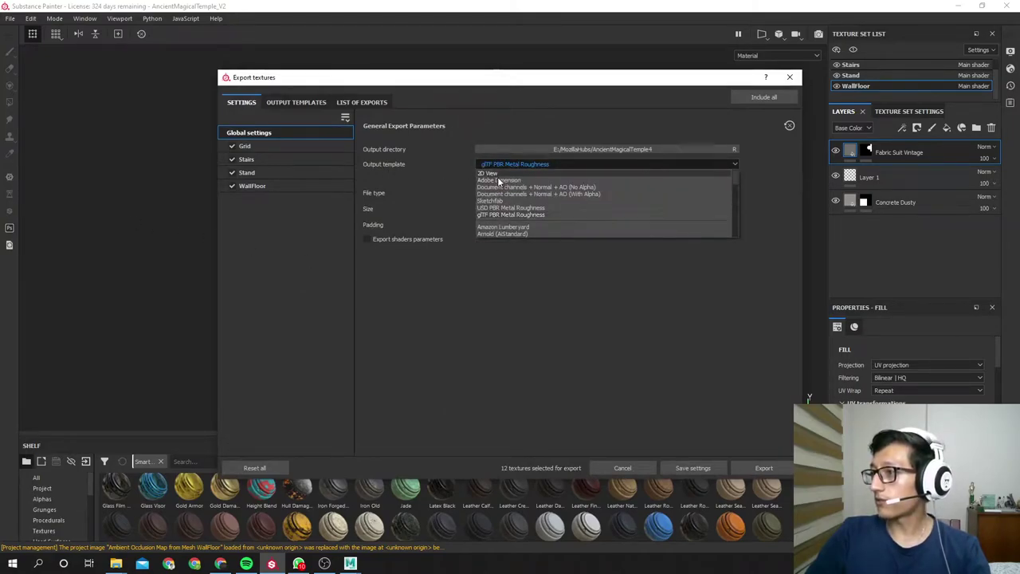
pyautogui.click(533, 215)
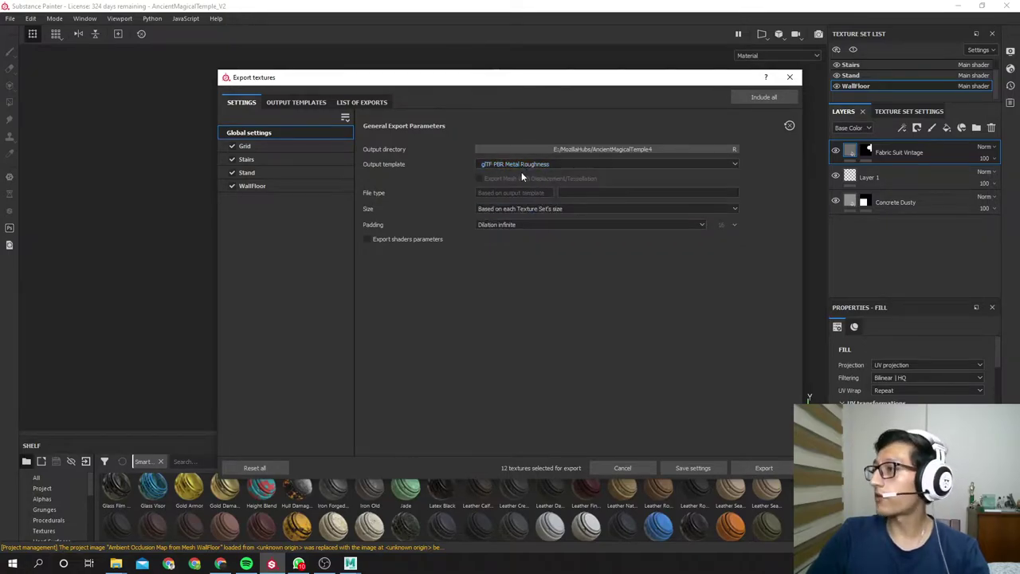
# Set the output directory to E:/MozillaHubs/AncientMagicalTemple5 and export the textures of all texture sets.
pyautogui.click(613, 150)
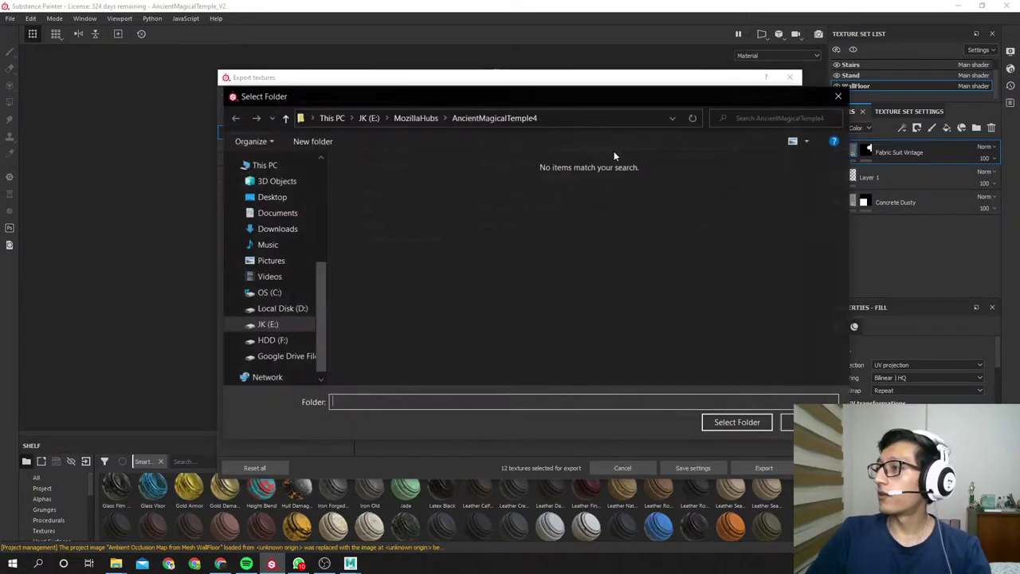
pyautogui.click(405, 121)
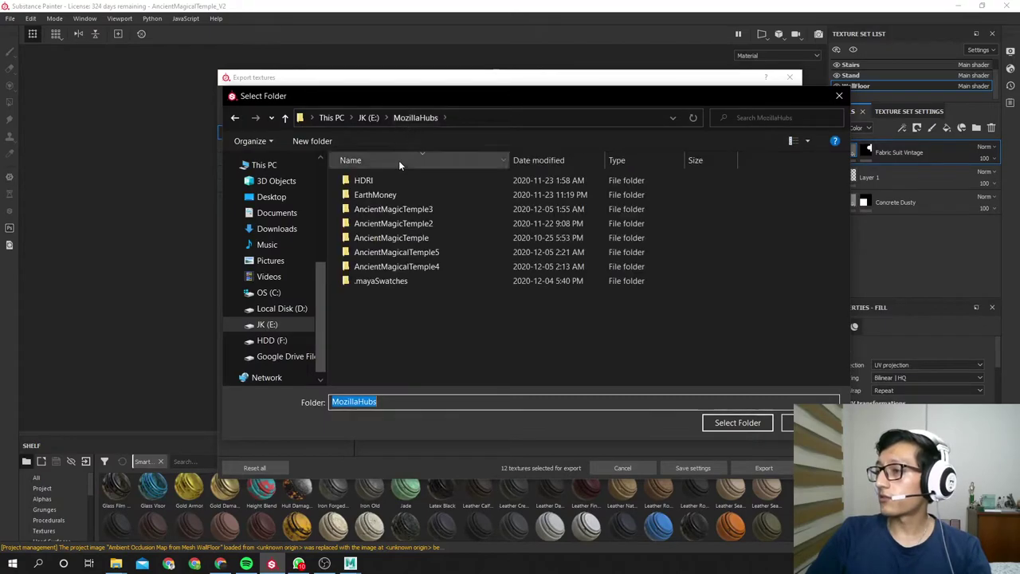
pyautogui.doubleClick(438, 252)
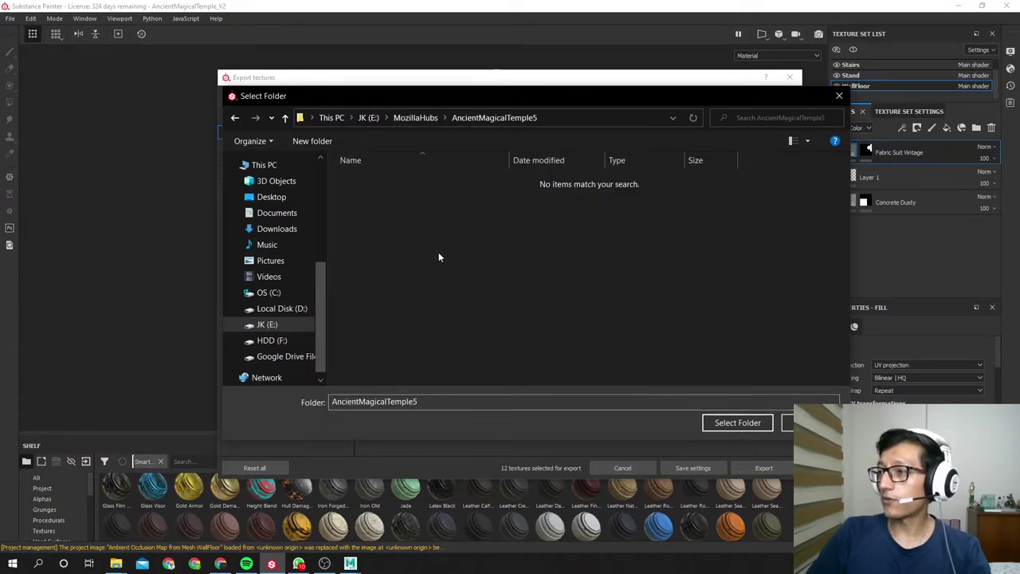
pyautogui.click(746, 424)
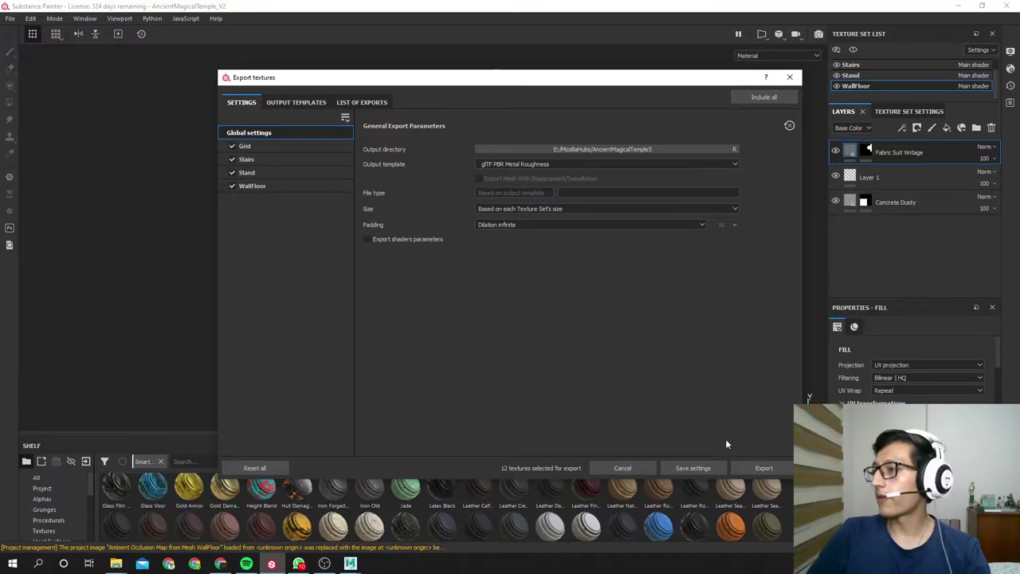
pyautogui.click(760, 468)
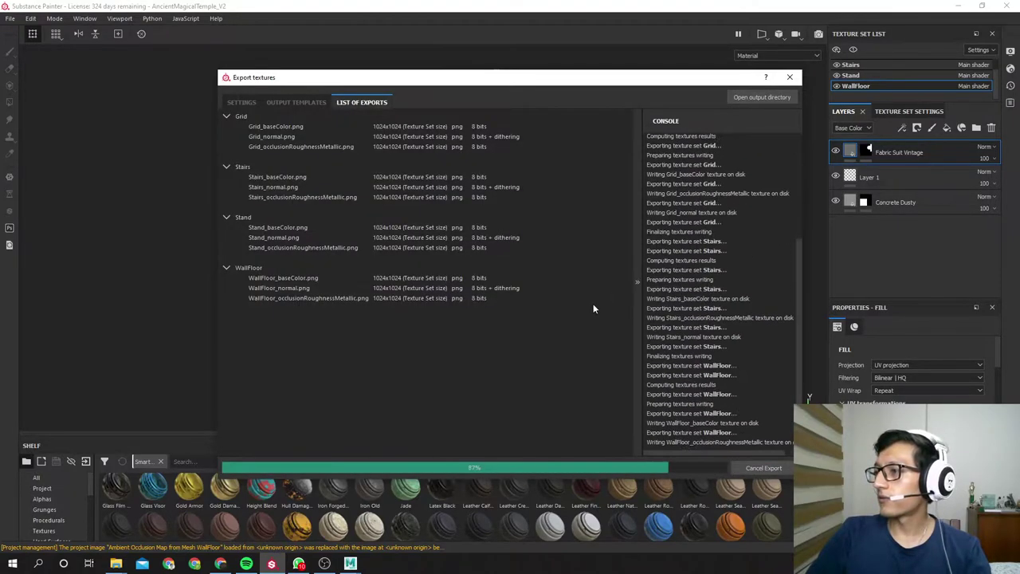
# Open the export's output folder and check the file type of the two AncientMagicalTemple_V2 files in their properties.
pyautogui.click(749, 97)
pyautogui.moveTo(0, 115); pyautogui.dragTo(601, 123)
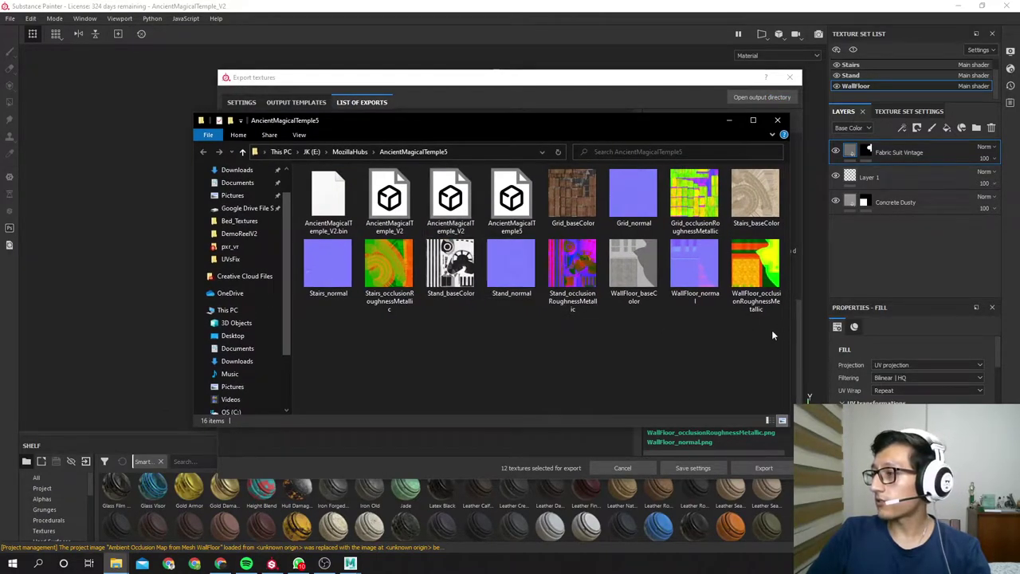
pyautogui.click(511, 200)
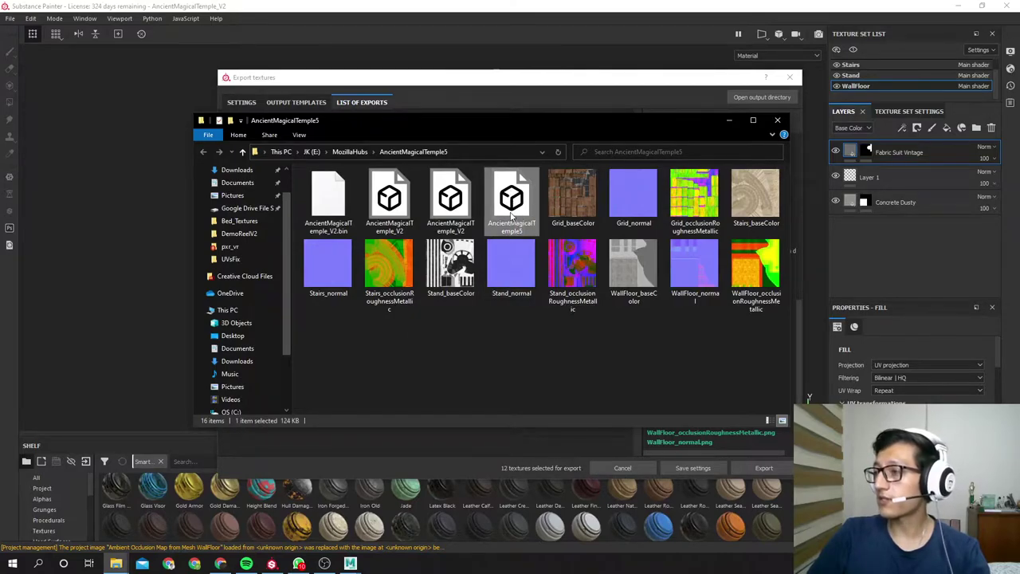
pyautogui.rightClick(409, 228)
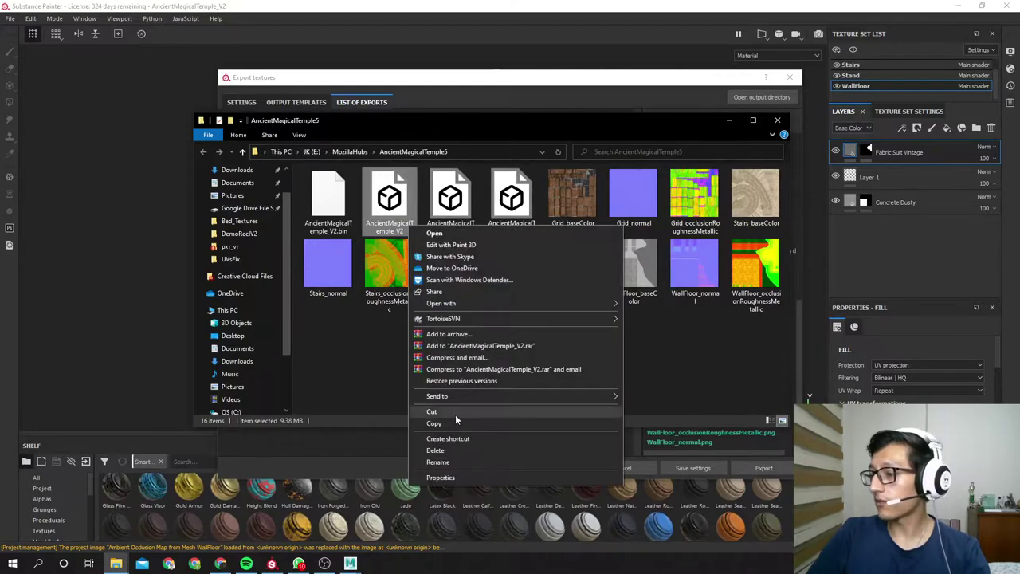
pyautogui.click(434, 476)
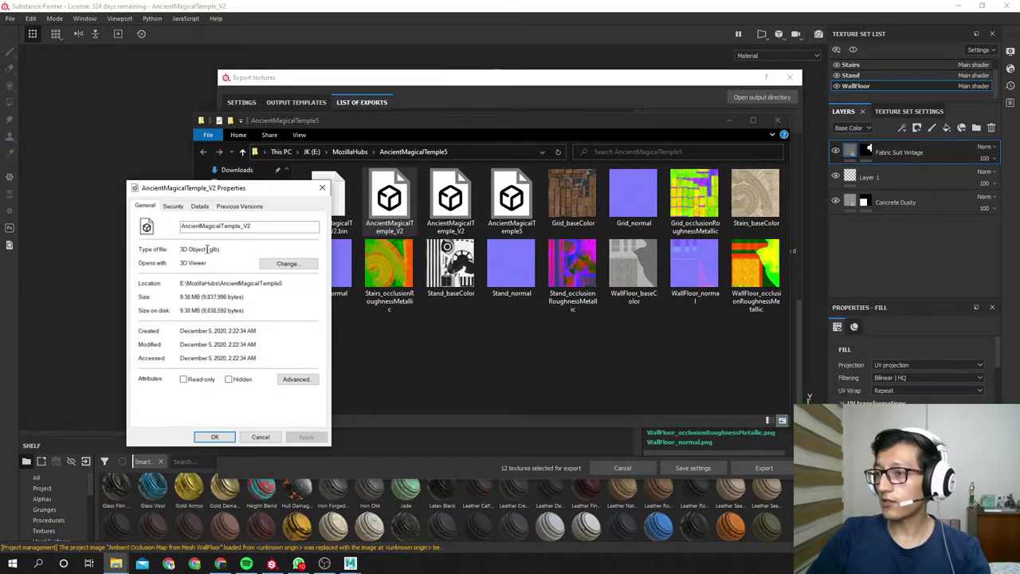
pyautogui.click(322, 188)
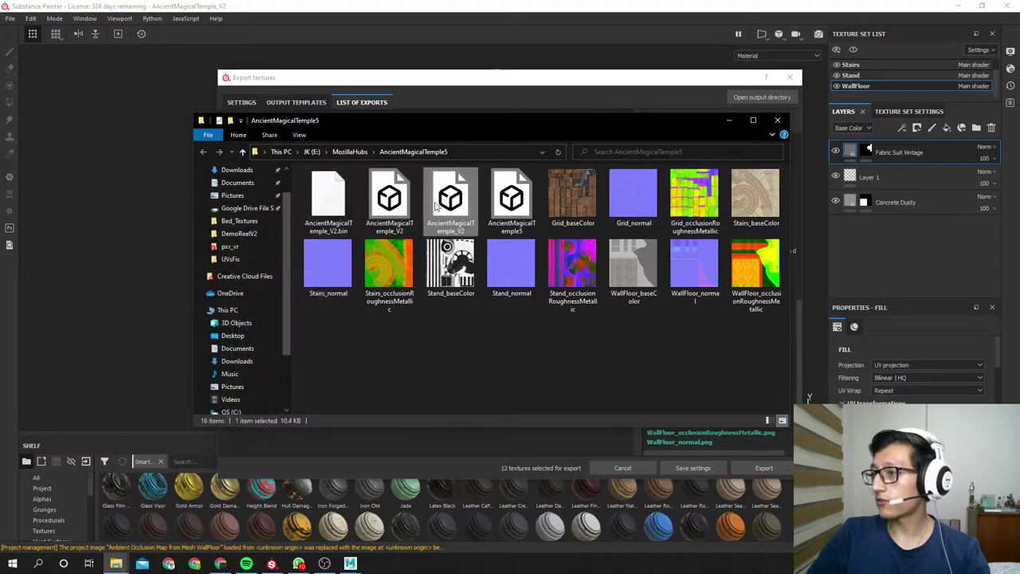
pyautogui.rightClick(447, 199)
pyautogui.click(482, 441)
pyautogui.moveTo(235, 229); pyautogui.dragTo(263, 230)
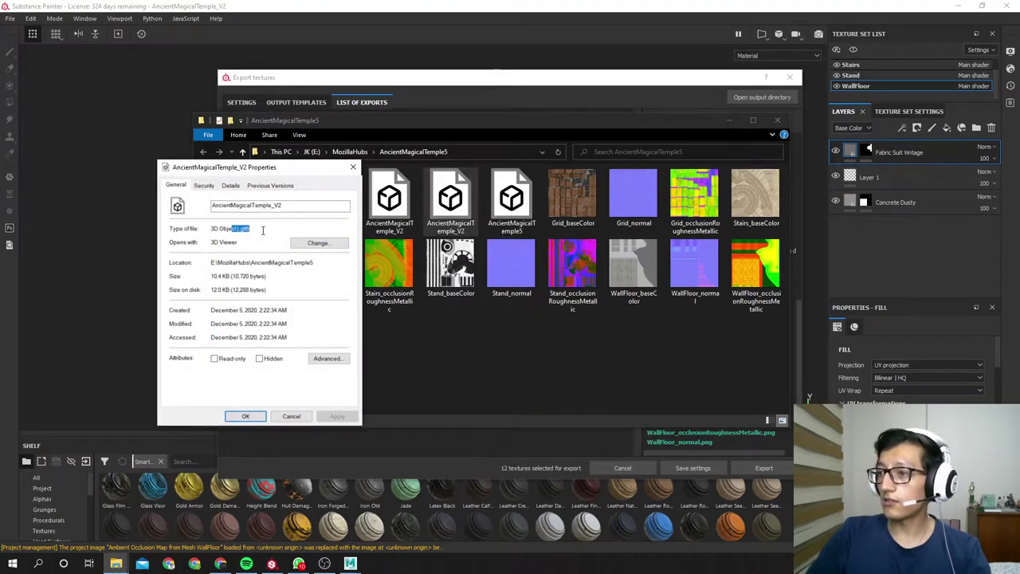
pyautogui.click(353, 167)
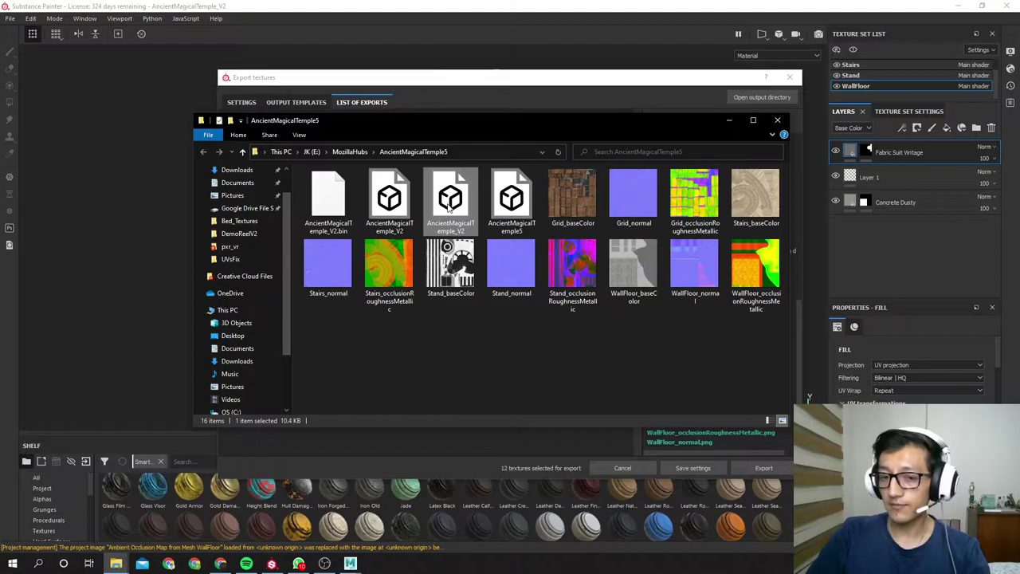
# Switch to Spoke by Mozilla in Chrome and open the existing conference room project.
pyautogui.click(221, 563)
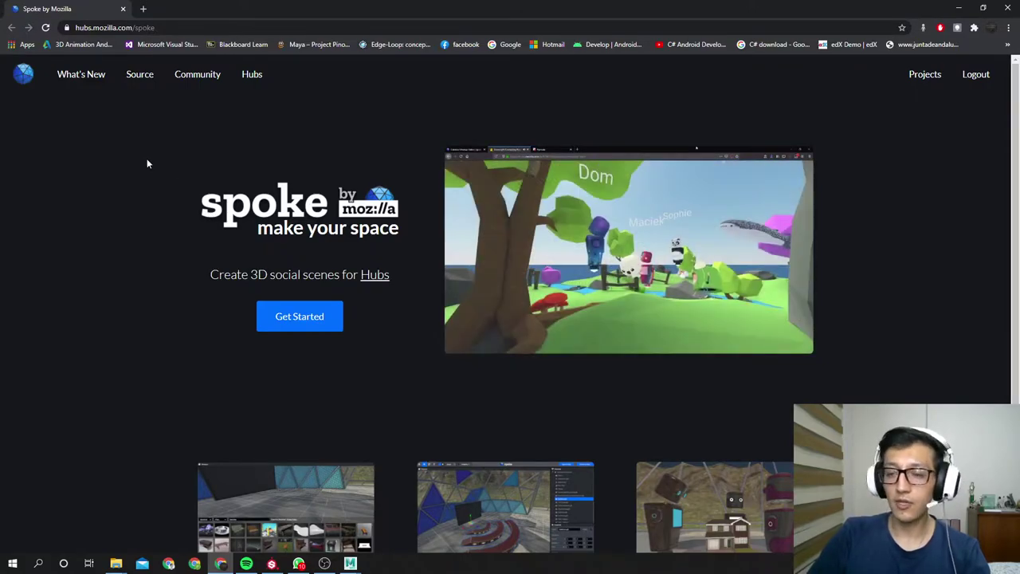
pyautogui.click(285, 316)
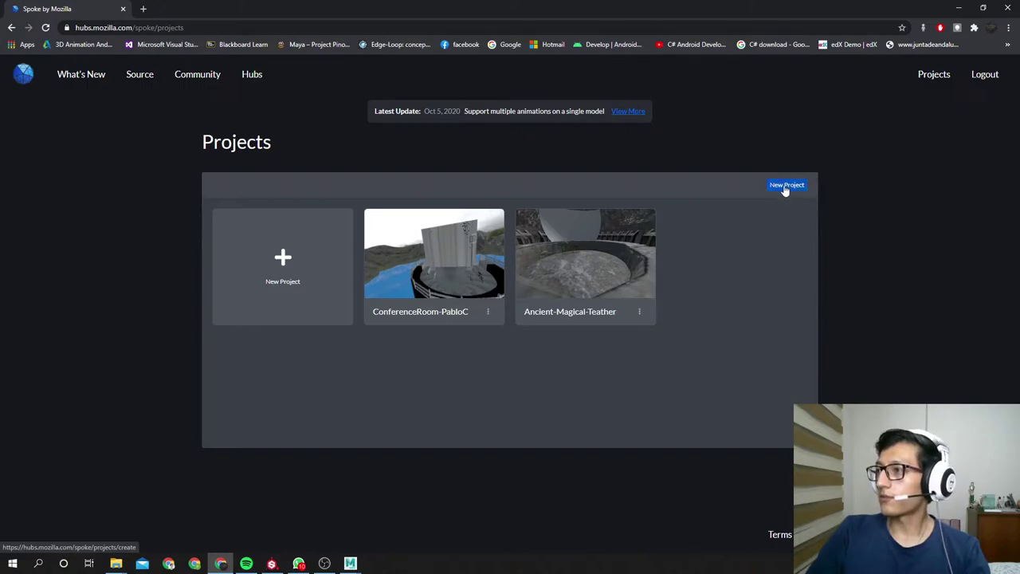
pyautogui.click(447, 312)
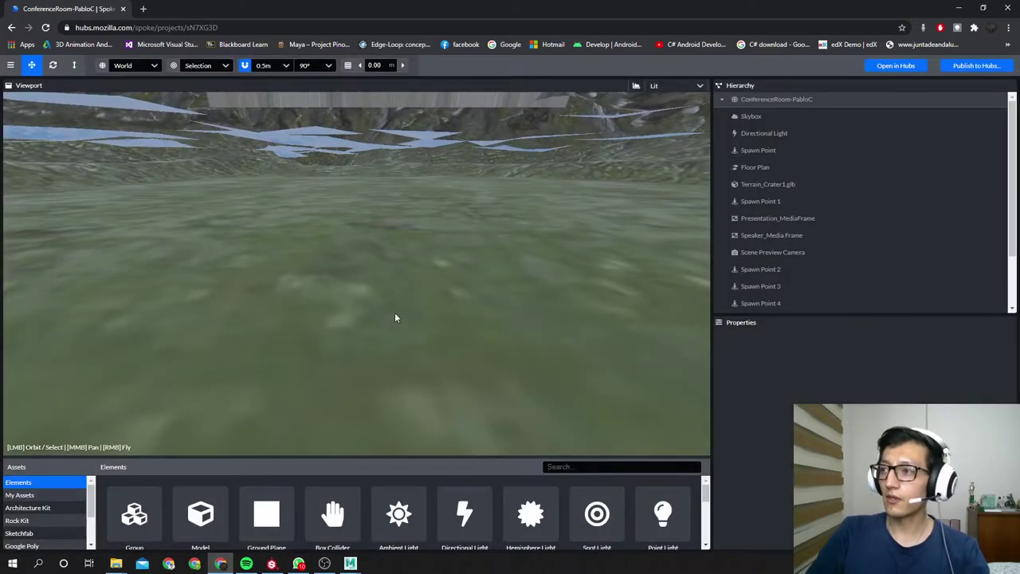
# Select the existing AncientMagicalTemple.glb in the scene and examine it on the water from several angles.
pyautogui.scroll(-5, 402, 303)
pyautogui.moveTo(466, 307); pyautogui.dragTo(408, 287)
pyautogui.click(408, 287)
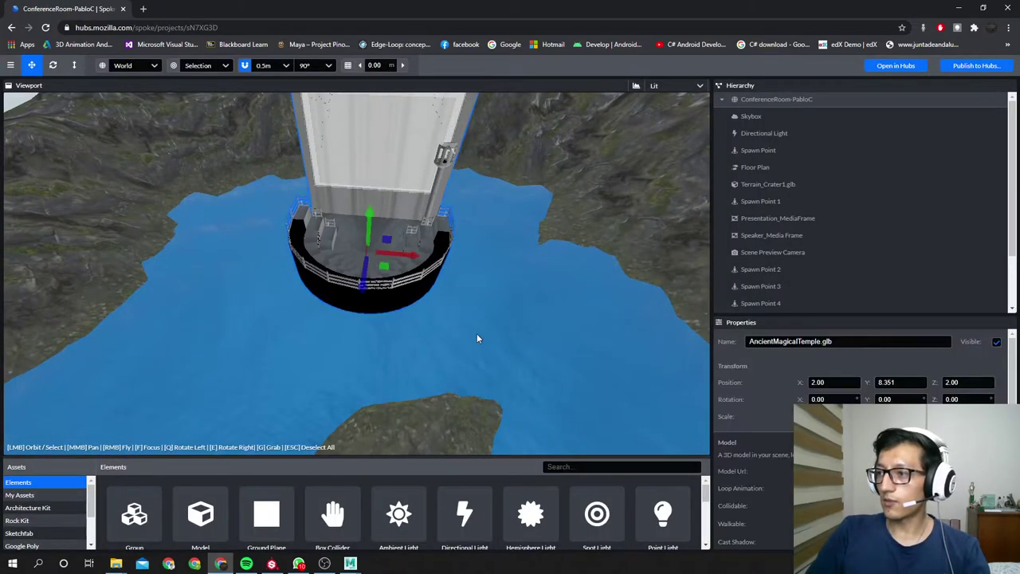
pyautogui.moveTo(477, 337); pyautogui.dragTo(276, 280)
pyautogui.moveTo(284, 305)
pyautogui.mouseDown(button='right')
pyautogui.moveTo(387, 392)
pyautogui.moveTo(350, 307)
pyautogui.moveTo(270, 295)
pyautogui.mouseUp(button='right')
pyautogui.moveTo(260, 293); pyautogui.dragTo(486, 302)
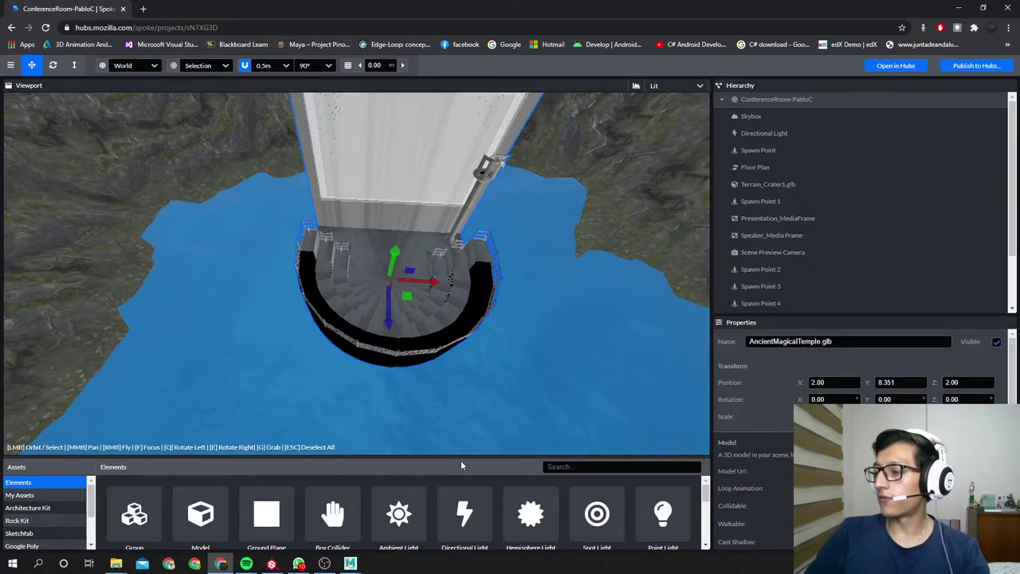
# Upload AncientMagicalTemple_V2 from the MozillaHubs\AncientMagicalTemple5 folder to the project's own assets.
pyautogui.moveTo(460, 462); pyautogui.dragTo(458, 342)
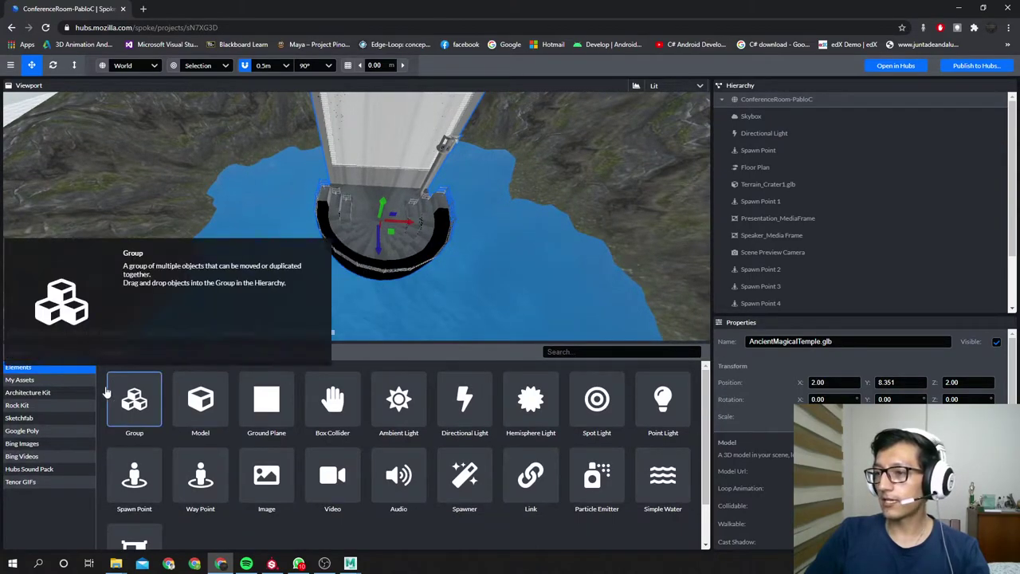
pyautogui.click(62, 383)
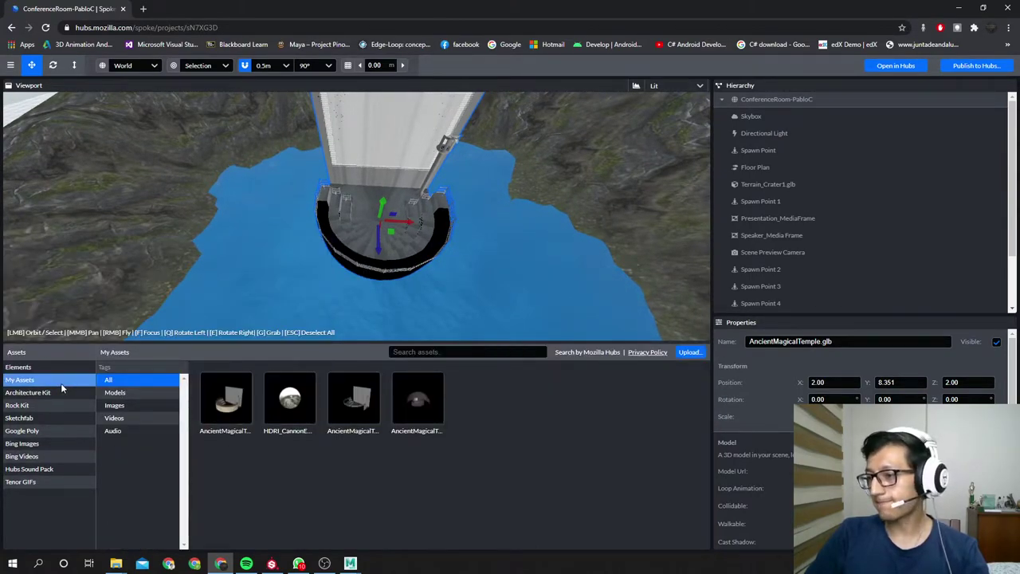
pyautogui.click(689, 353)
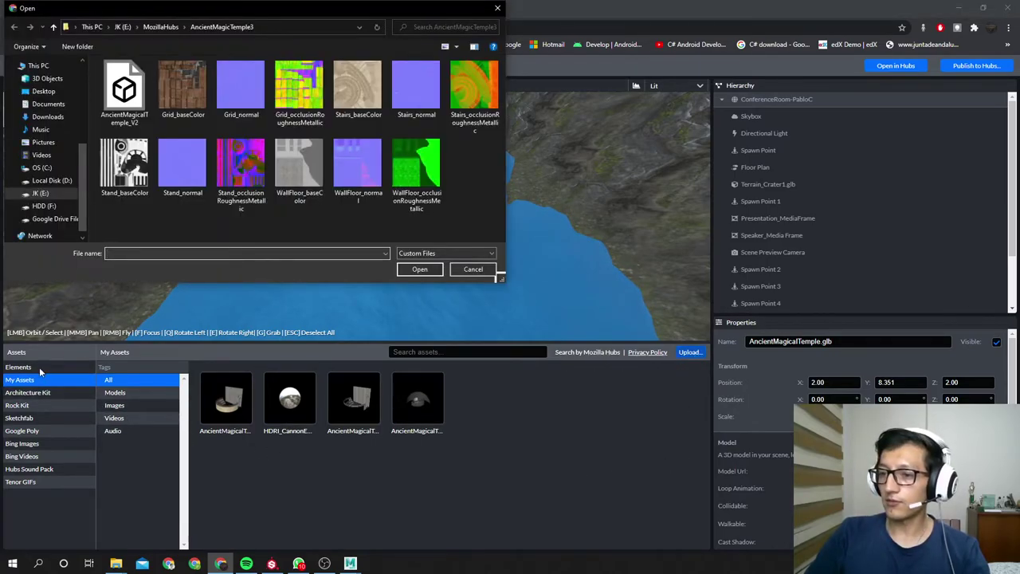
pyautogui.click(166, 28)
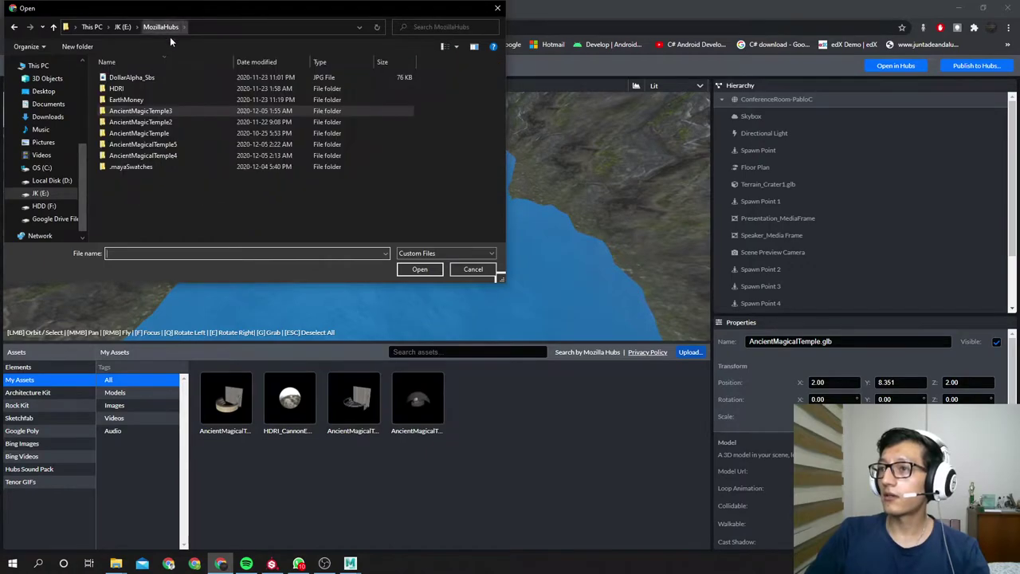
pyautogui.doubleClick(179, 145)
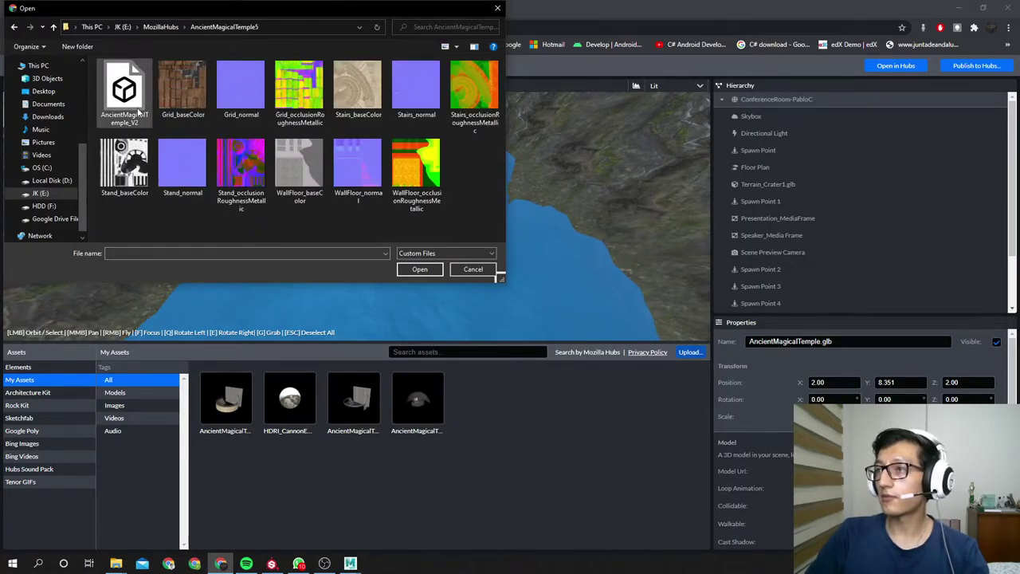
pyautogui.click(162, 28)
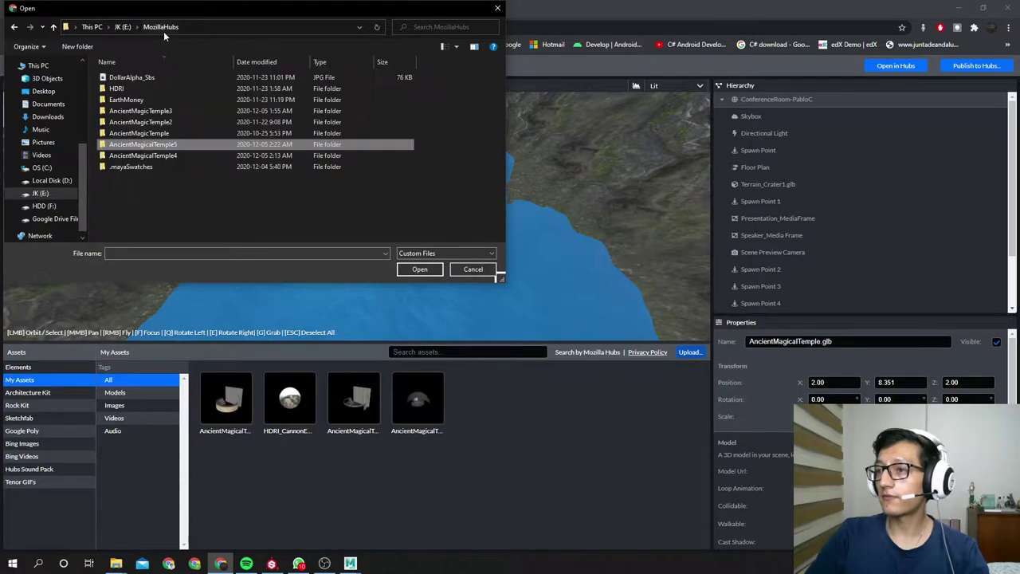
pyautogui.doubleClick(162, 146)
pyautogui.click(117, 92)
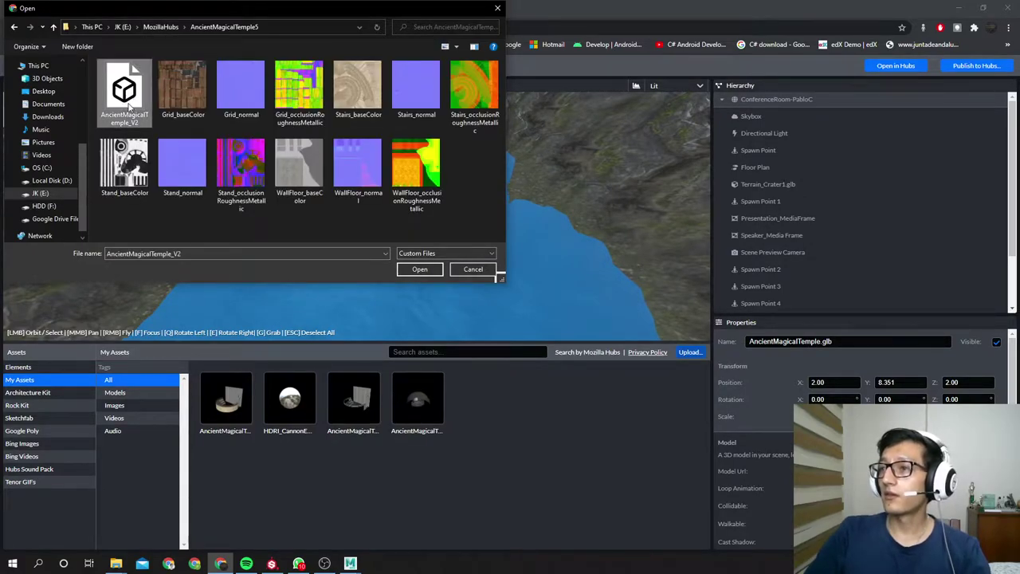
pyautogui.click(423, 270)
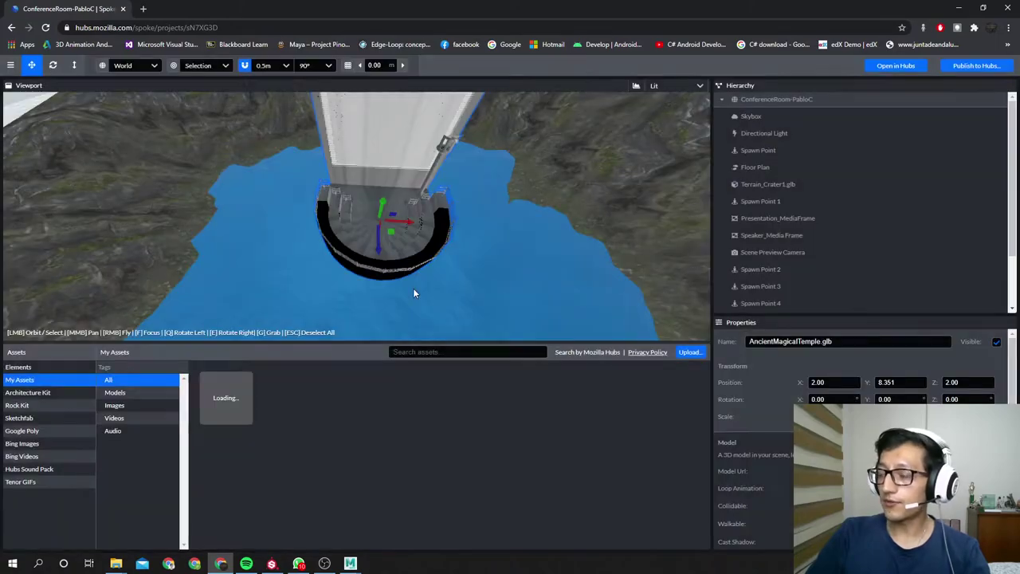
# Place the uploaded AncientMagicalTemple_V2.glb beside the existing temple and bring its oversized scale down to match that temple.
pyautogui.moveTo(235, 414)
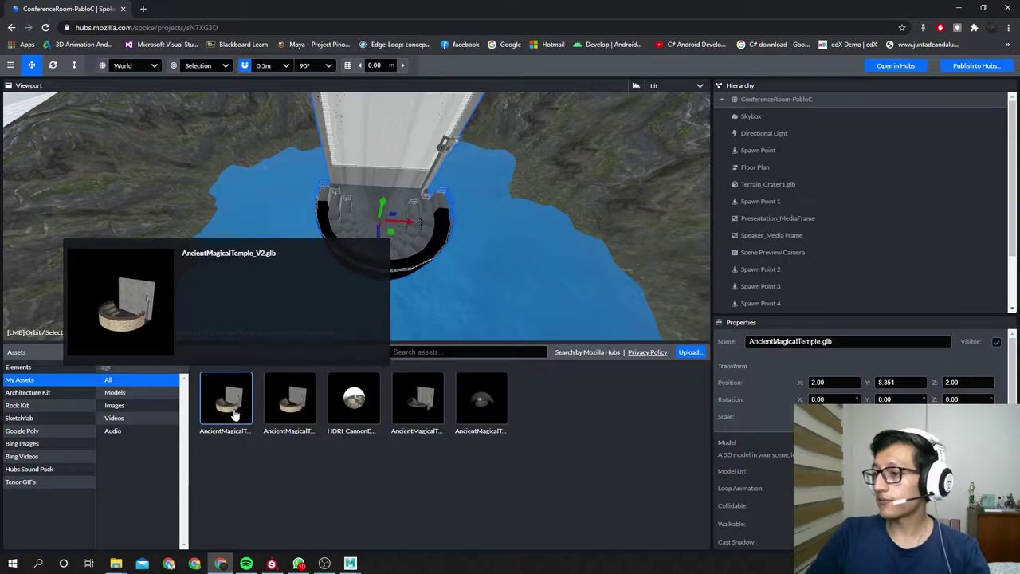
pyautogui.moveTo(235, 415); pyautogui.dragTo(310, 219)
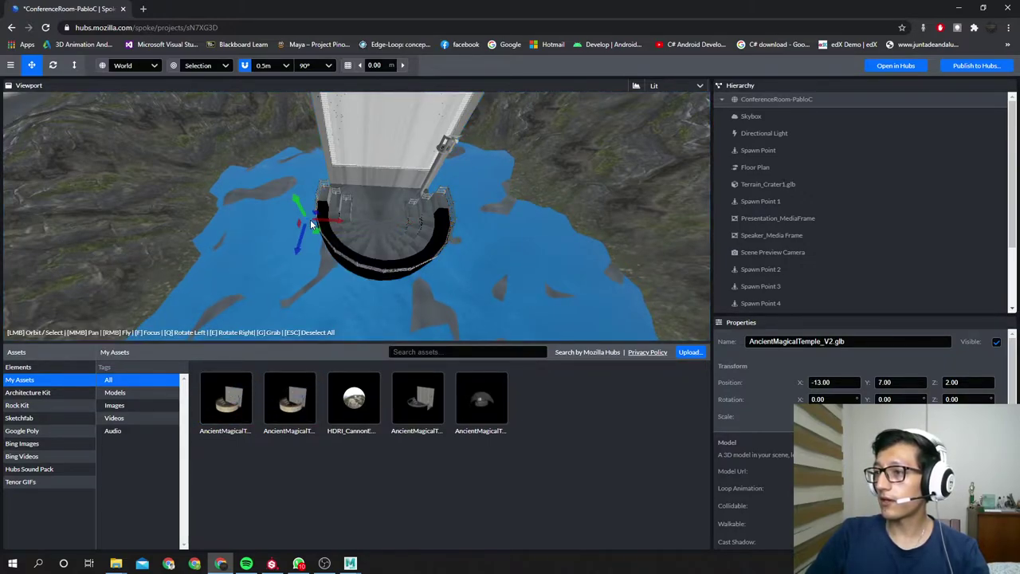
pyautogui.moveTo(311, 219); pyautogui.dragTo(322, 159, button='right')
pyautogui.click(336, 292)
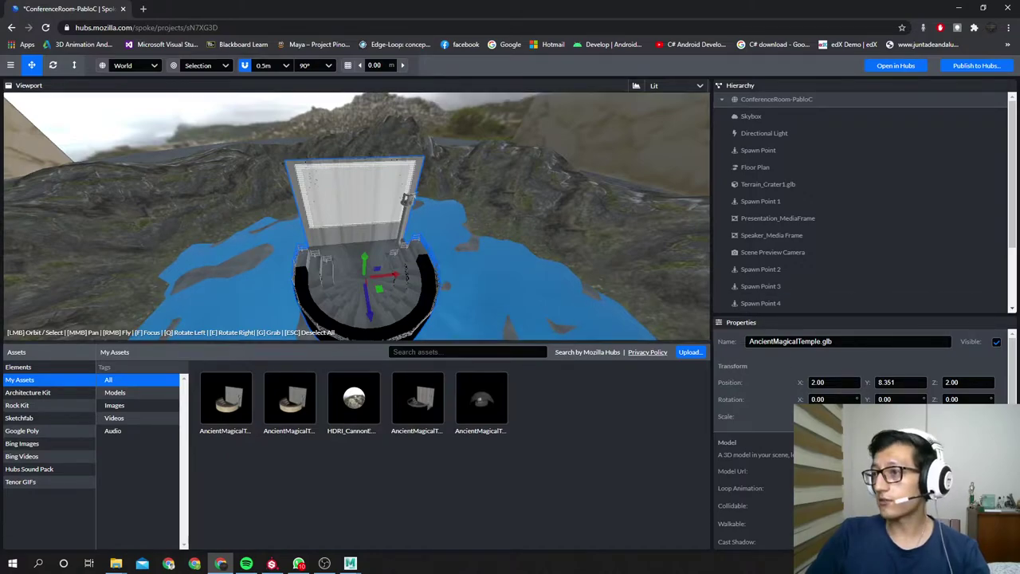
pyautogui.moveTo(593, 271); pyautogui.dragTo(527, 261, button='right')
pyautogui.click(212, 173)
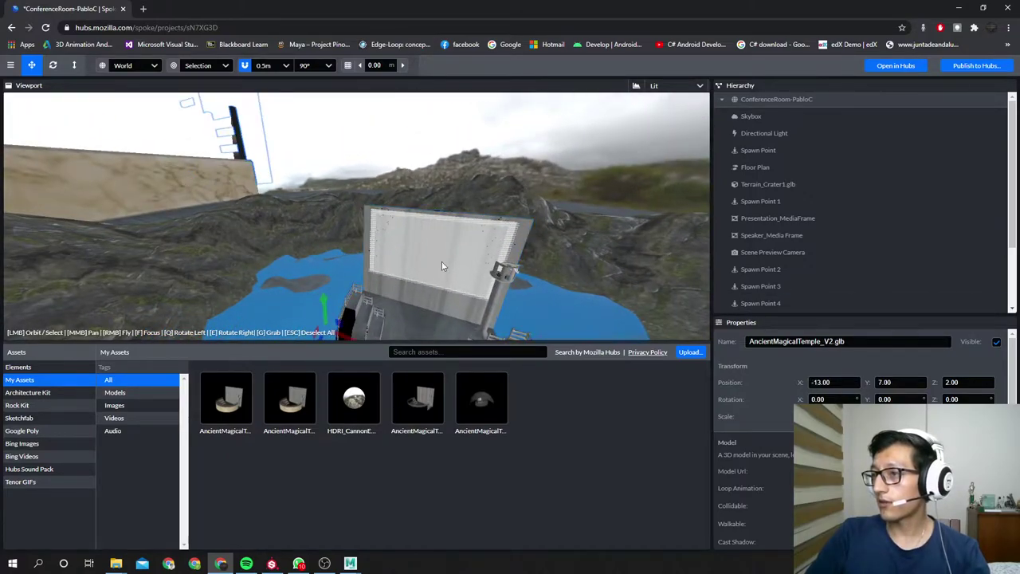
pyautogui.hotkey('ctrl', 'z')
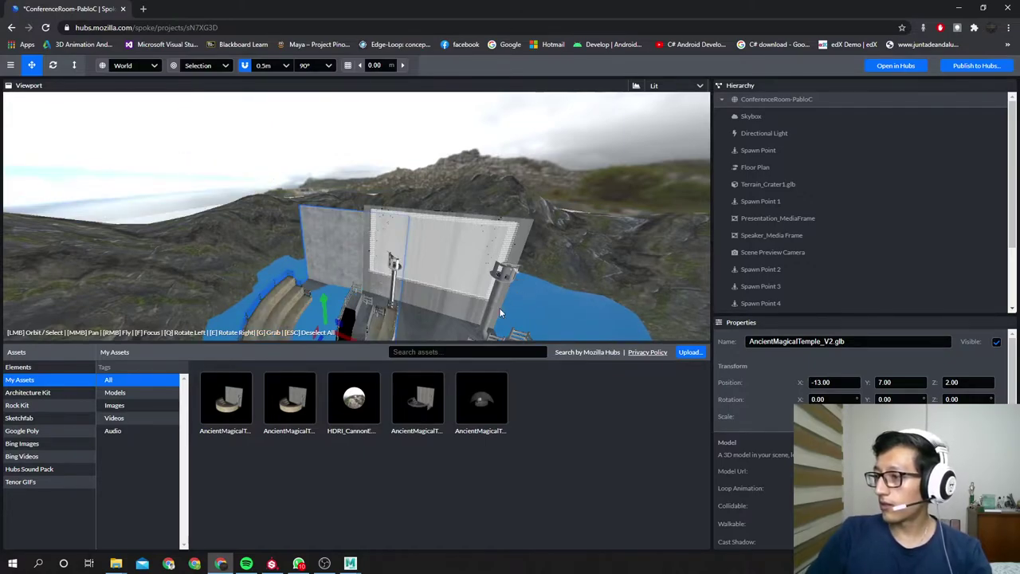
# Move AncientMagicalTemple_V2.glb onto the existing temple by setting its position to X 2 and Y 8.351.
pyautogui.moveTo(500, 313); pyautogui.dragTo(572, 298, button='right')
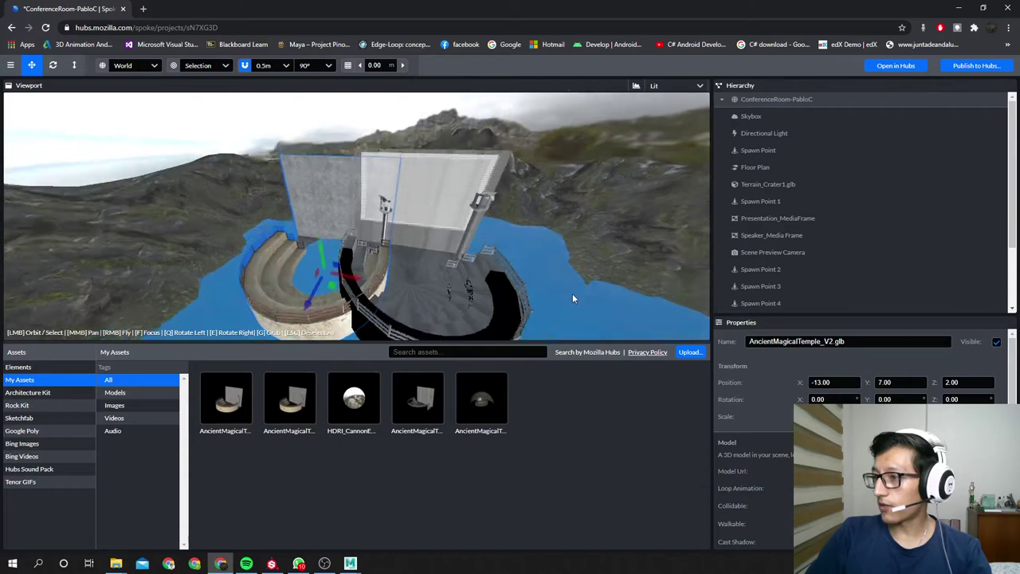
pyautogui.moveTo(572, 298); pyautogui.dragTo(449, 256)
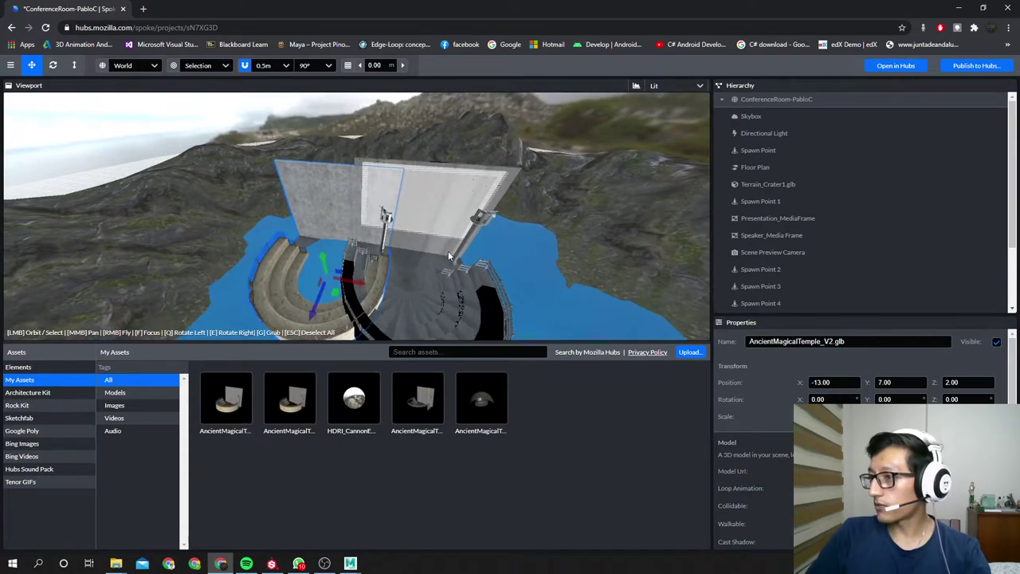
pyautogui.click(448, 256)
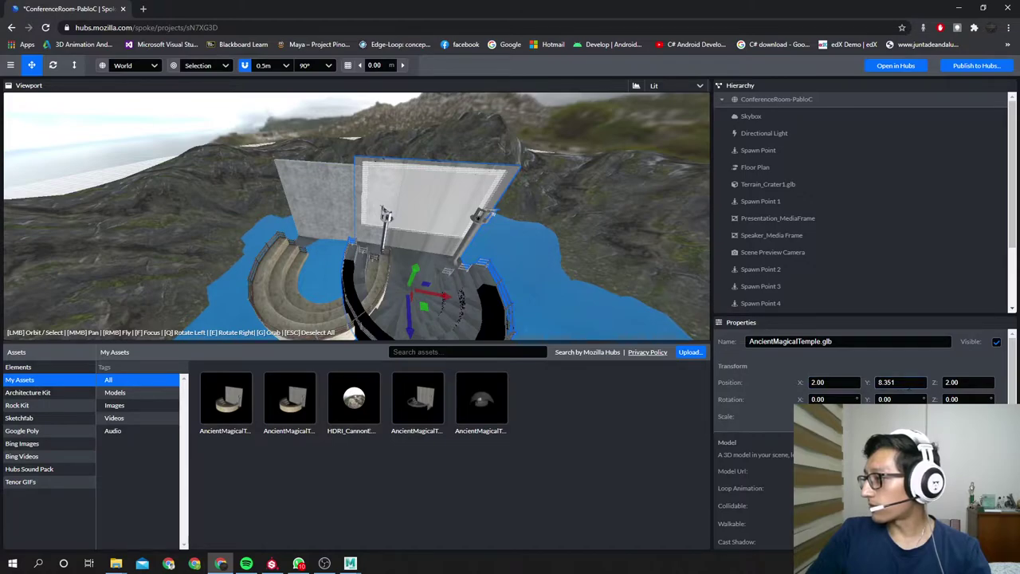
pyautogui.click(292, 189)
pyautogui.click(846, 388)
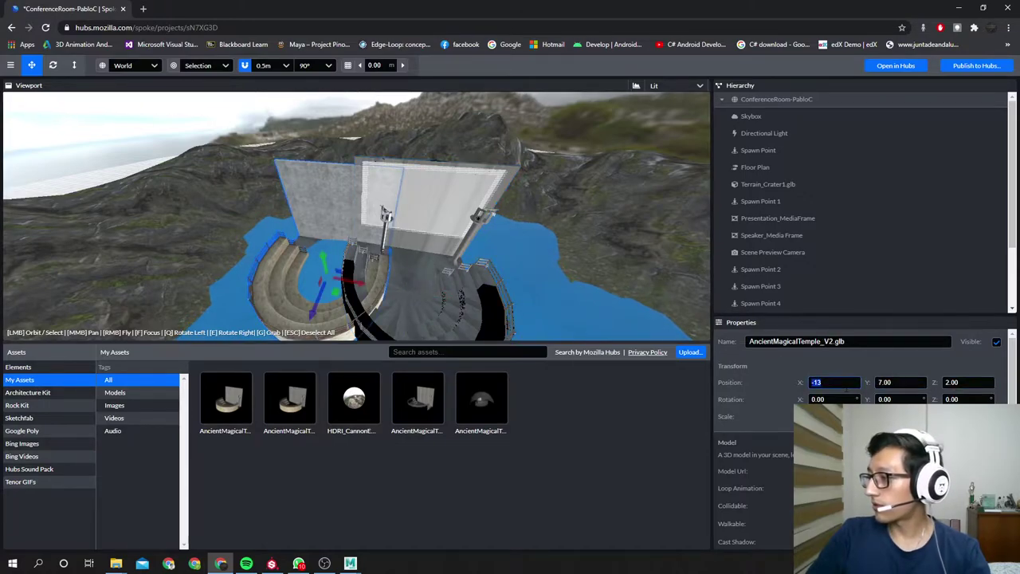
pyautogui.write('2')
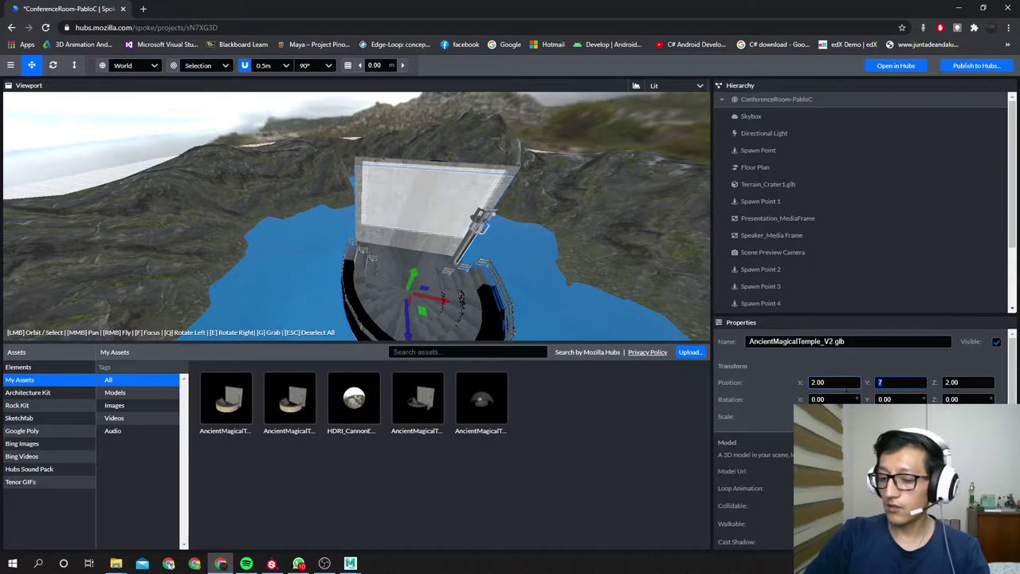
pyautogui.write('8.351')
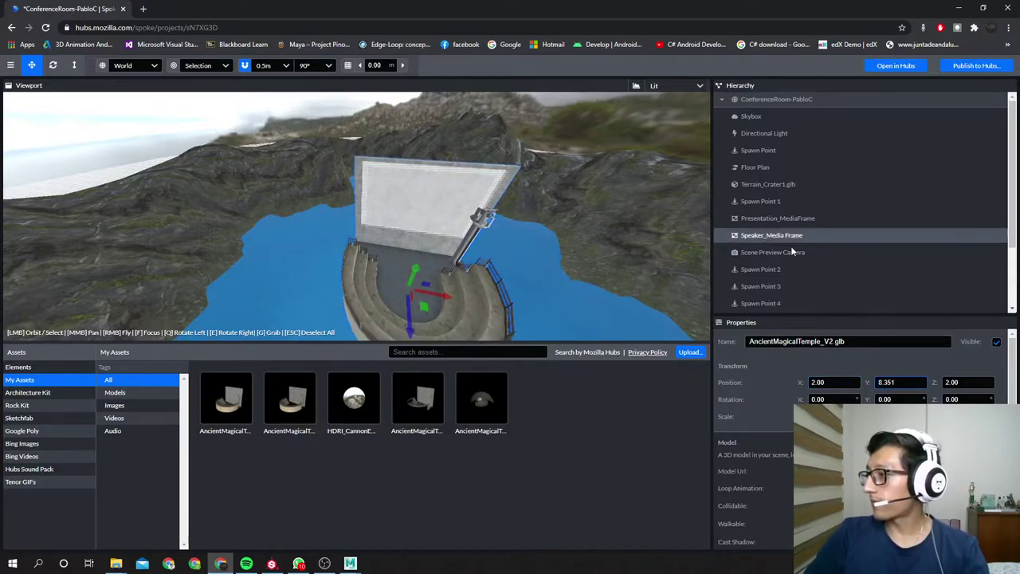
# Delete the old AncientMagicalTemple.glb from the scene.
pyautogui.scroll(-2, 793, 254)
pyautogui.click(800, 290)
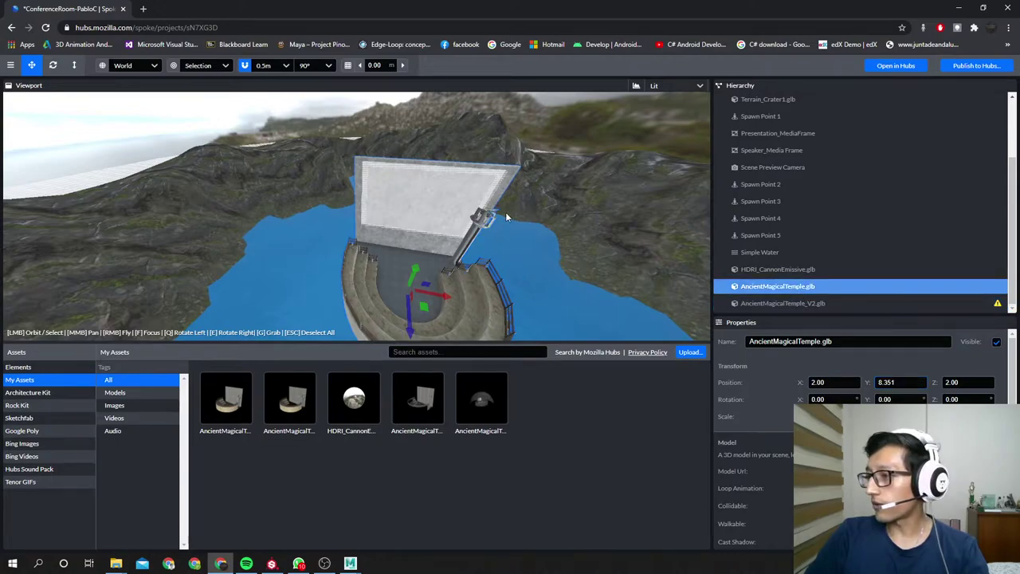
pyautogui.rightClick(780, 287)
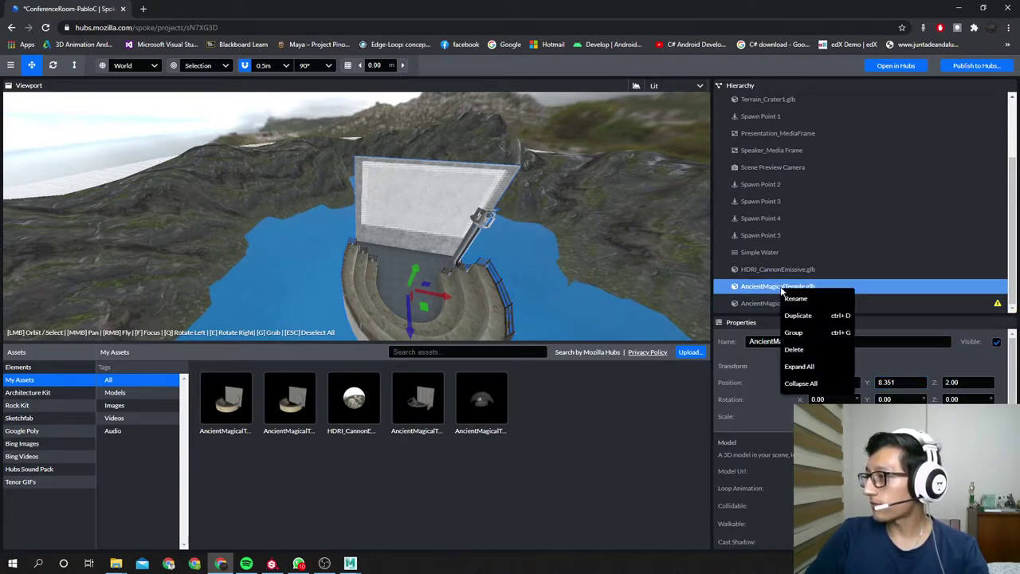
pyautogui.click(808, 349)
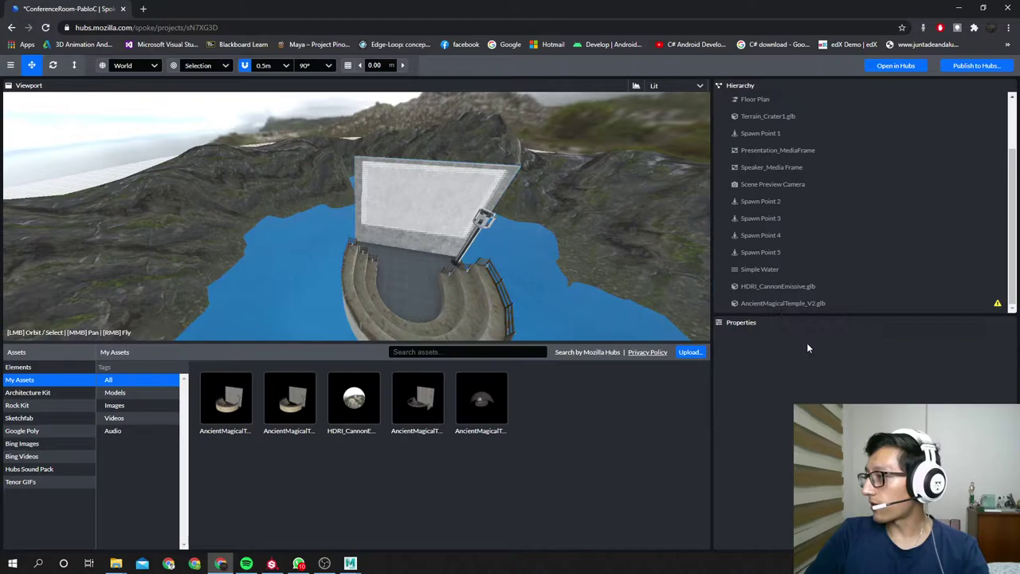
# Check the issue flagged on AncientMagicalTemple_V2.glb and examine the new temple's steps, railings and stage up close.
pyautogui.click(798, 304)
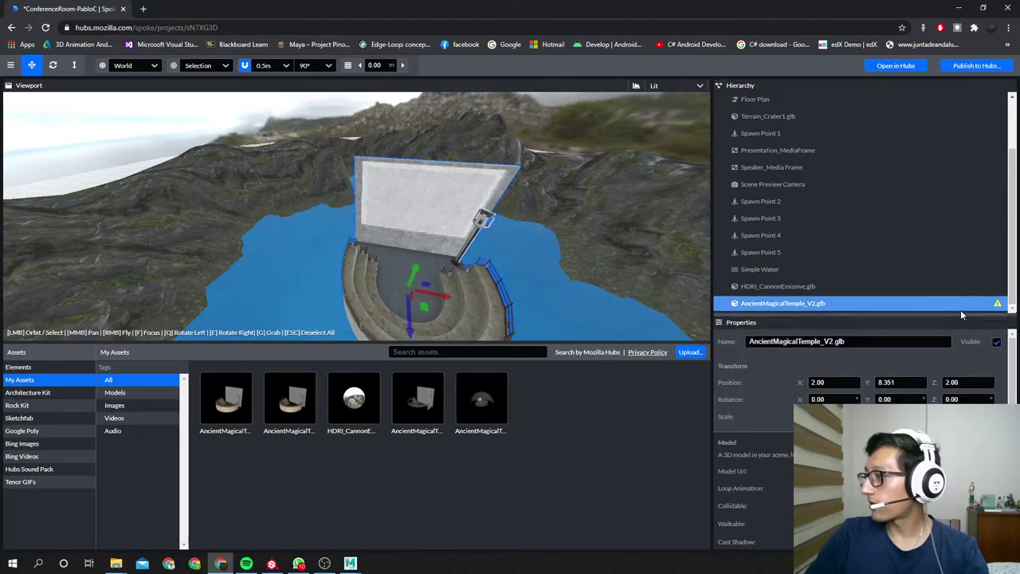
pyautogui.moveTo(997, 303)
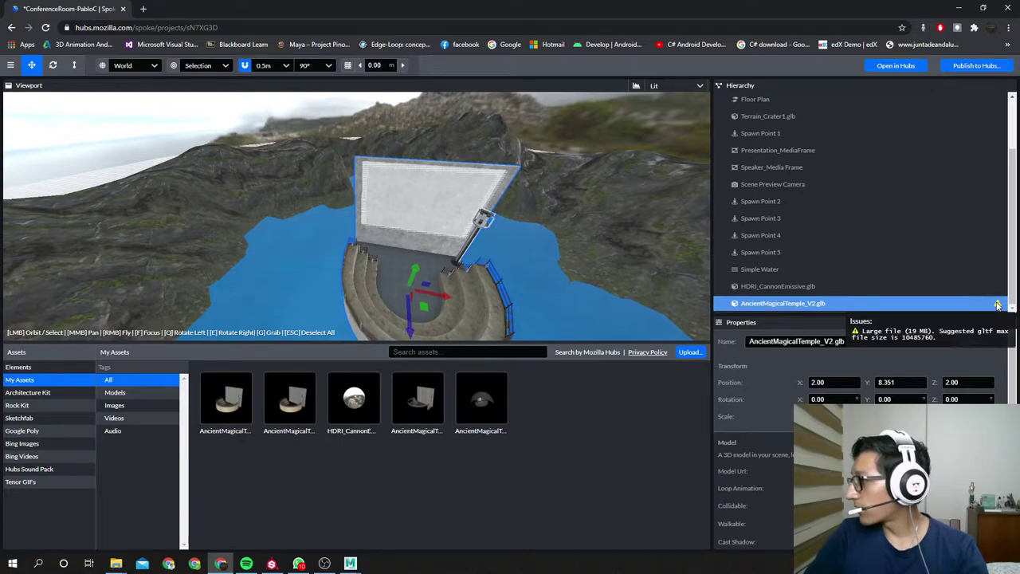
pyautogui.moveTo(505, 234); pyautogui.dragTo(490, 269, button='right')
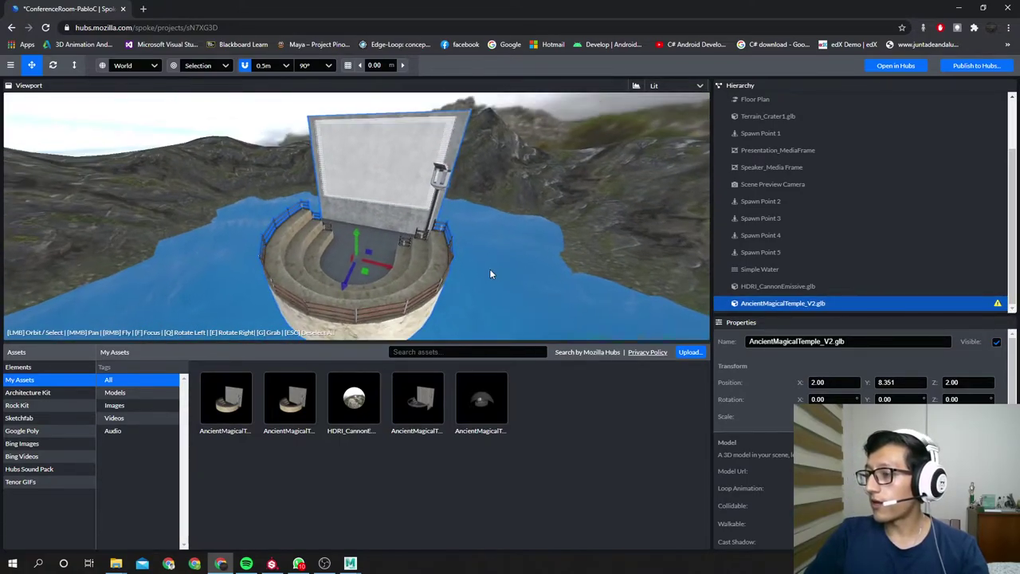
pyautogui.scroll(2, 455, 263)
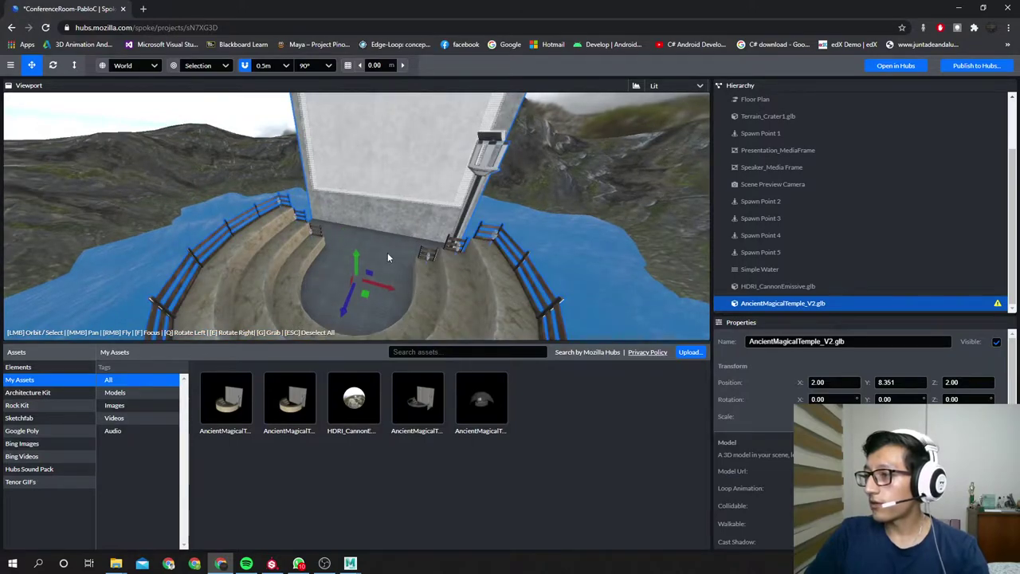
pyautogui.moveTo(405, 265); pyautogui.dragTo(433, 175, button='right')
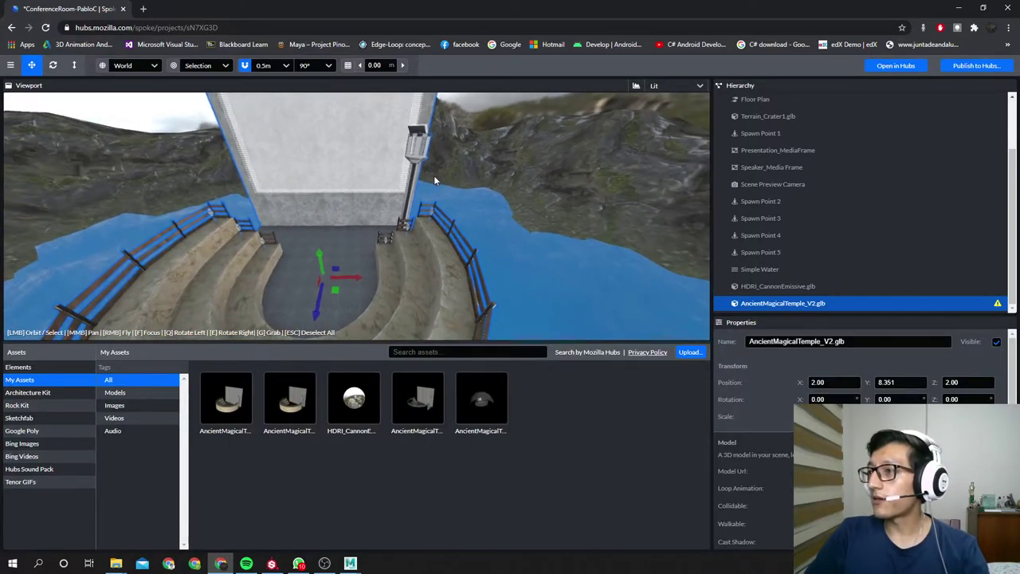
pyautogui.click(434, 181)
pyautogui.moveTo(451, 222); pyautogui.dragTo(447, 254)
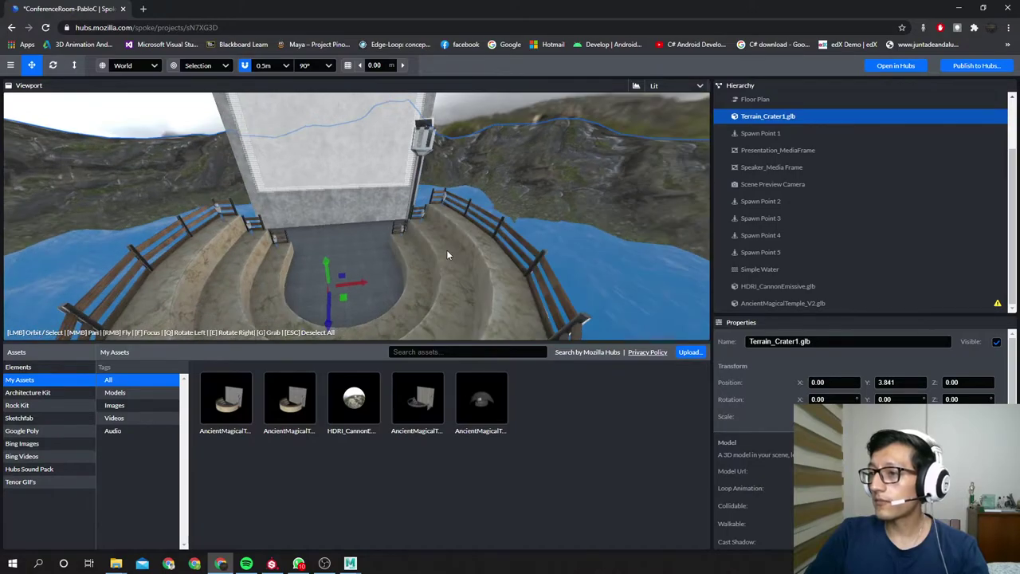
pyautogui.scroll(2, 369, 263)
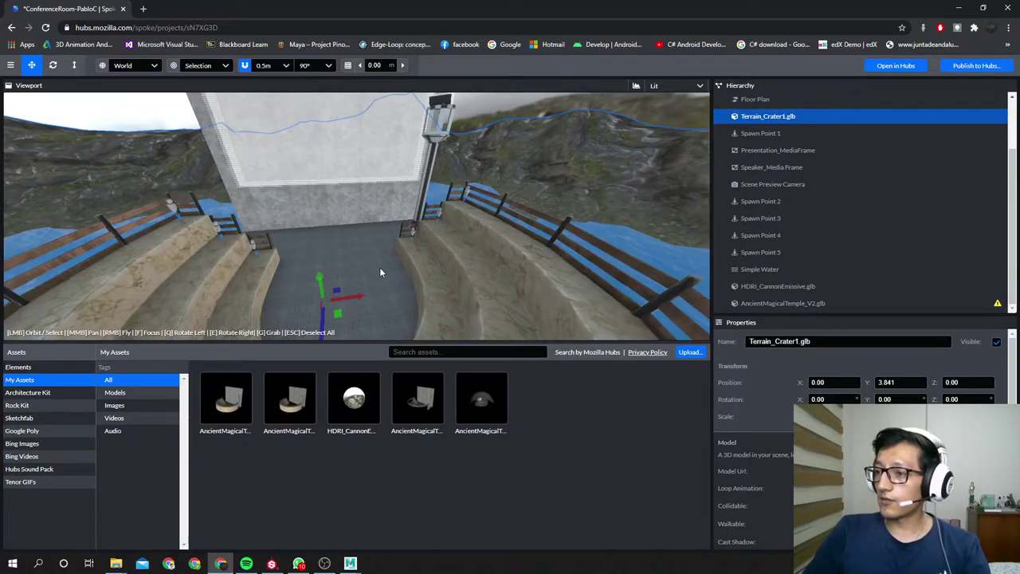
pyautogui.moveTo(402, 270)
pyautogui.mouseDown(button='right')
pyautogui.moveTo(405, 199)
pyautogui.moveTo(392, 275)
pyautogui.moveTo(398, 269)
pyautogui.mouseUp(button='right')
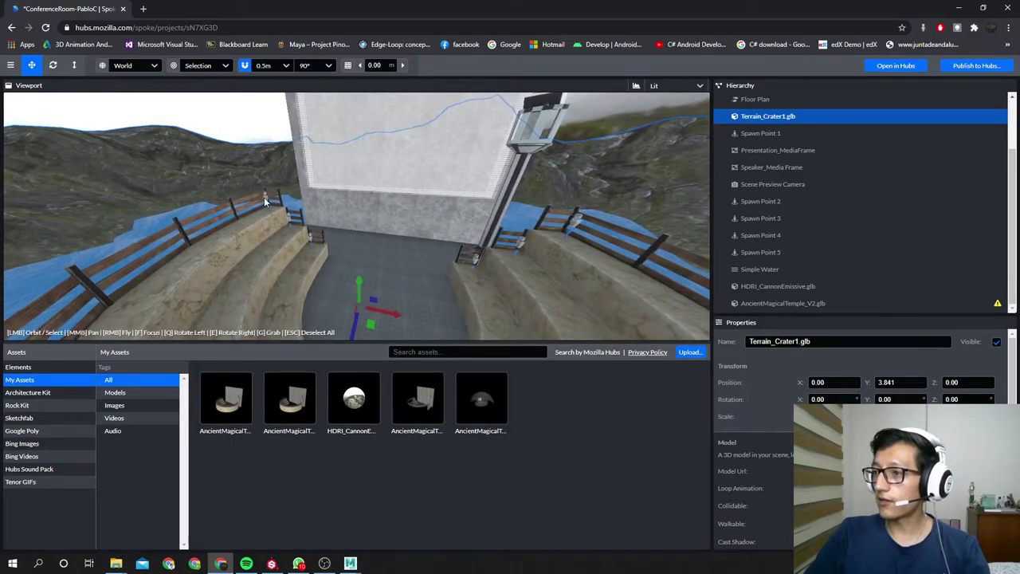
# Focus on Spawn Point 1 and examine how the spawn points sit on the new temple's steps.
pyautogui.click(266, 203)
pyautogui.press('f')
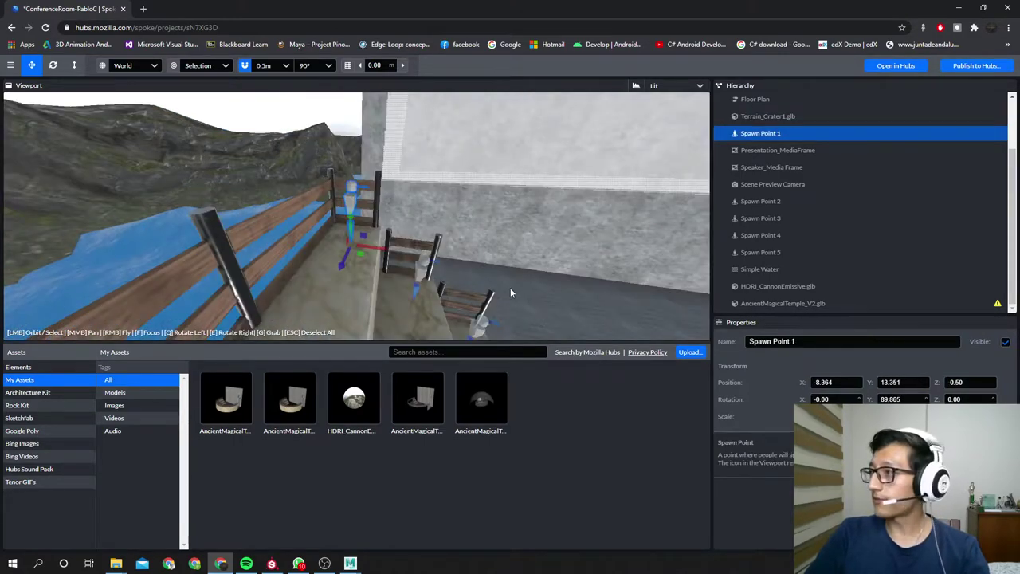
pyautogui.moveTo(509, 287)
pyautogui.mouseDown()
pyautogui.moveTo(332, 287)
pyautogui.moveTo(495, 298)
pyautogui.mouseUp()
pyautogui.moveTo(495, 298); pyautogui.dragTo(510, 293, button='right')
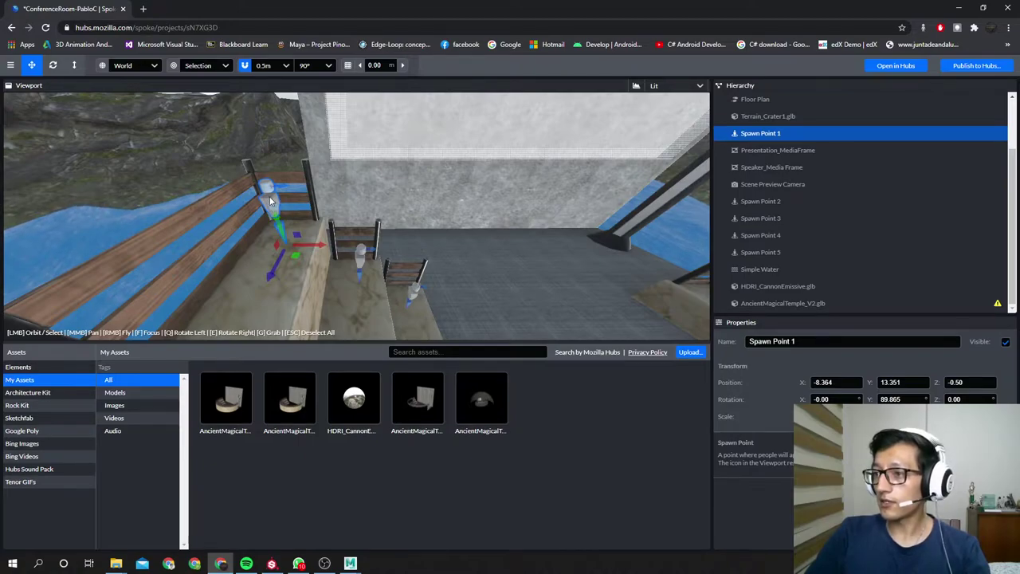
pyautogui.moveTo(350, 307); pyautogui.dragTo(355, 306, button='right')
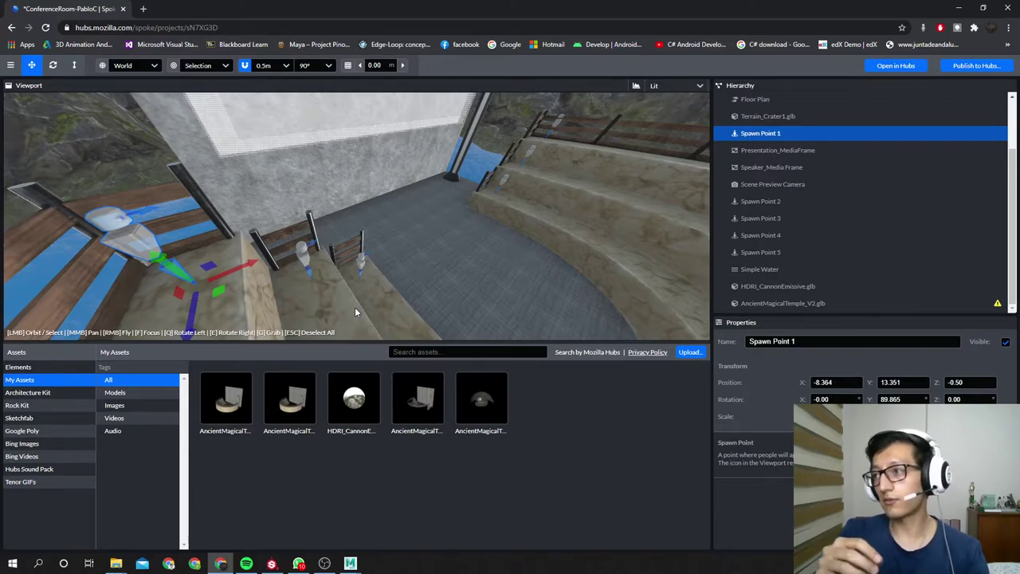
pyautogui.moveTo(610, 255); pyautogui.dragTo(509, 255)
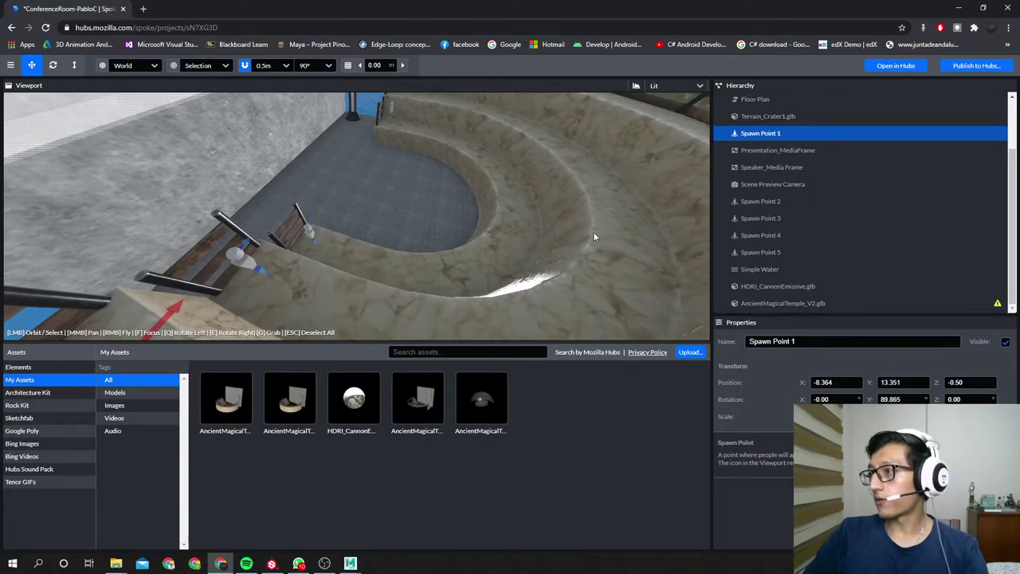
pyautogui.moveTo(627, 241); pyautogui.dragTo(480, 254)
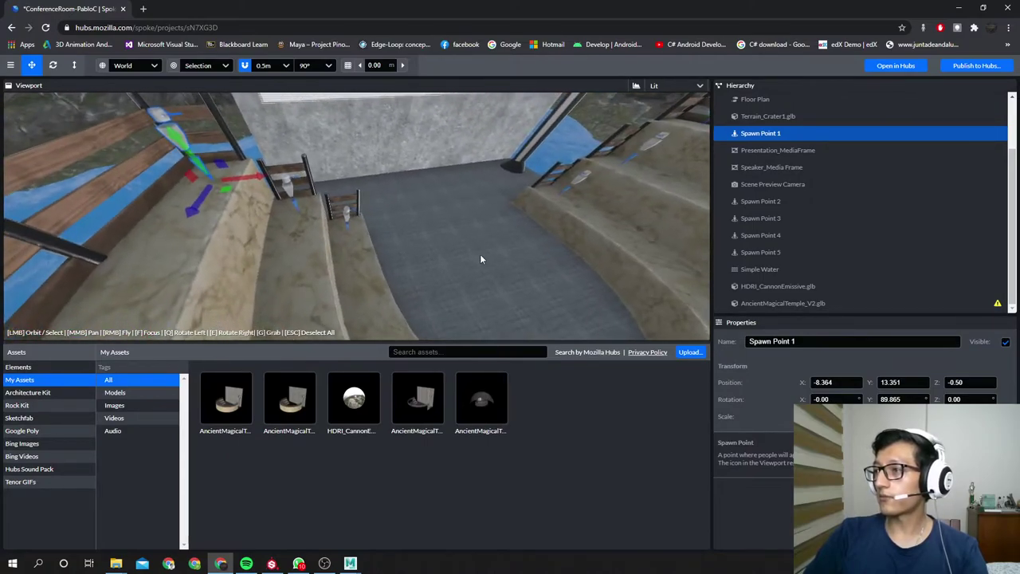
pyautogui.moveTo(480, 254)
pyautogui.mouseDown(button='right')
pyautogui.moveTo(454, 228)
pyautogui.moveTo(447, 191)
pyautogui.moveTo(480, 254)
pyautogui.mouseUp(button='right')
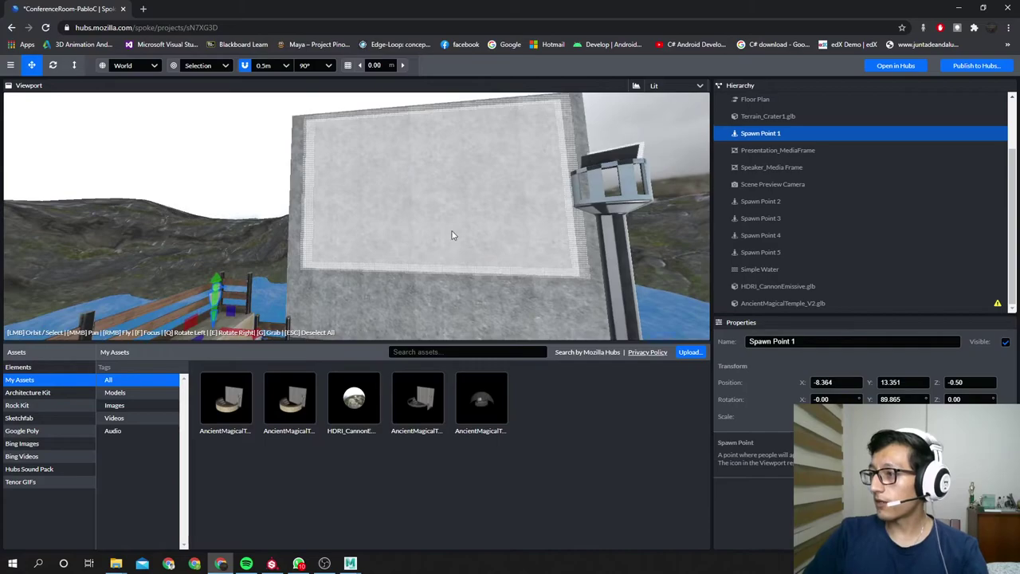
# Inspect Presentation_MediaFrame on the large wall and locate the Media Frame element among the available elements.
pyautogui.click(467, 211)
pyautogui.moveTo(490, 264); pyautogui.dragTo(532, 266)
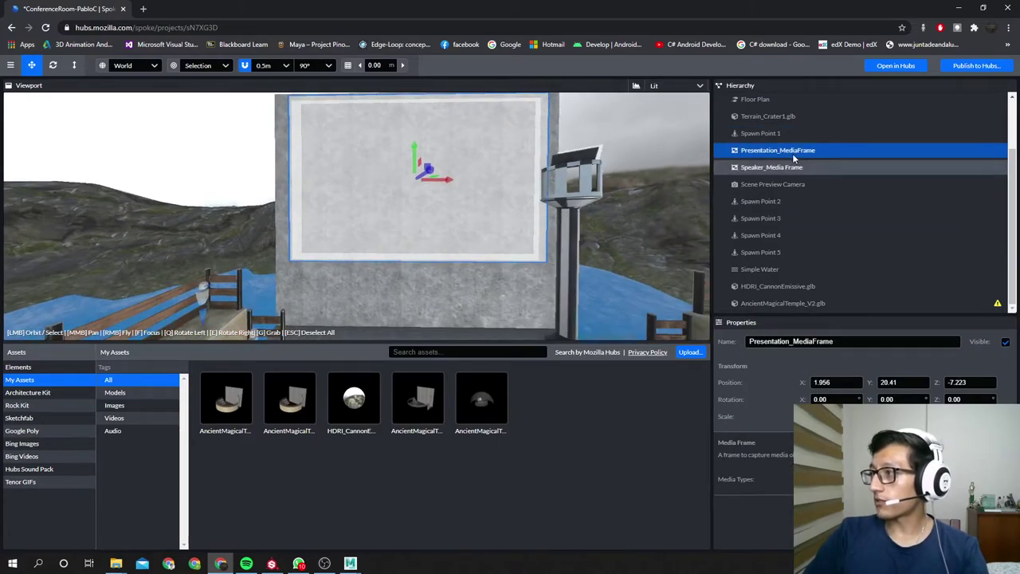
pyautogui.click(40, 368)
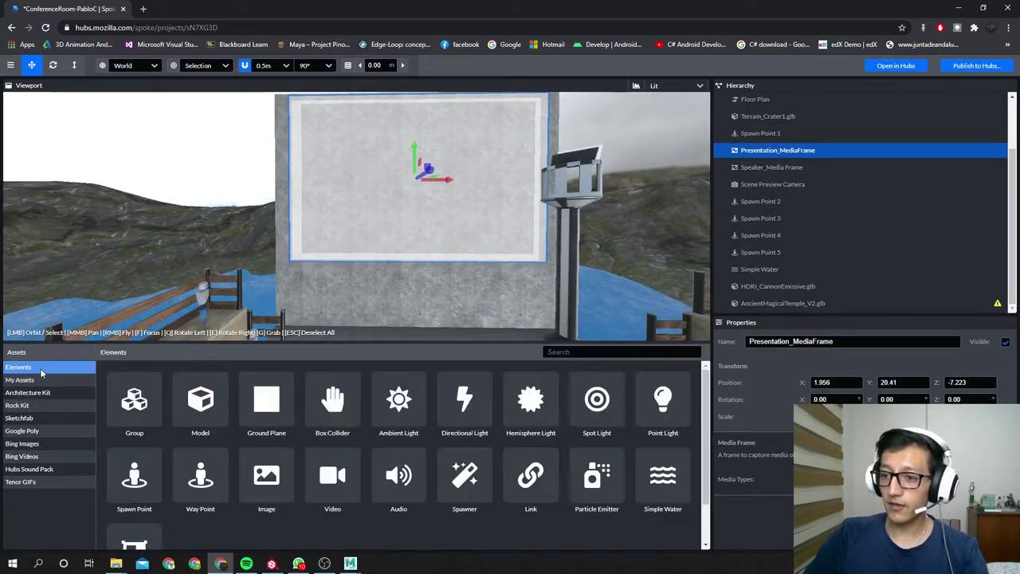
pyautogui.scroll(-1, 374, 487)
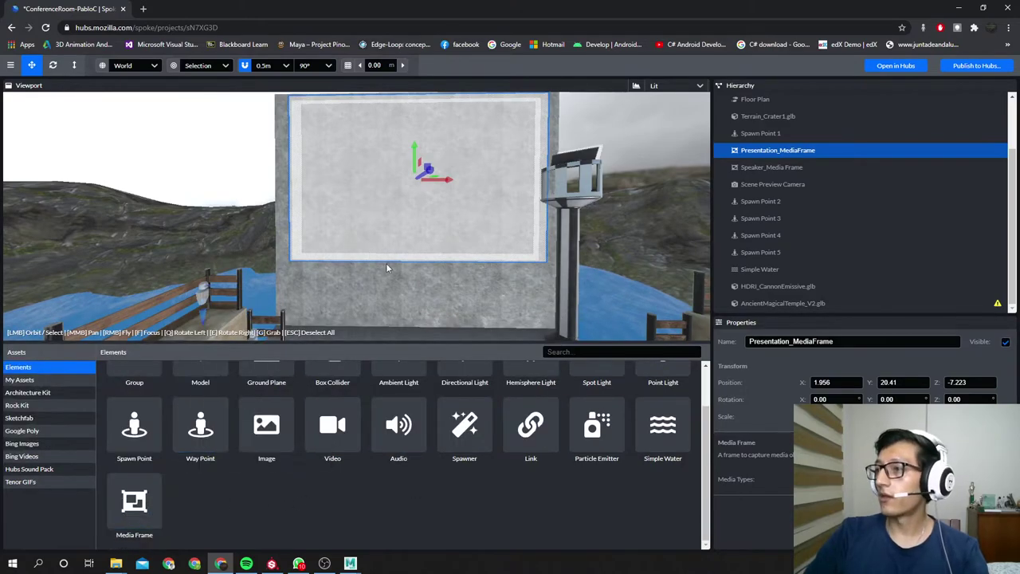
pyautogui.moveTo(386, 263); pyautogui.dragTo(432, 275)
pyautogui.moveTo(432, 274); pyautogui.dragTo(260, 422, button='middle')
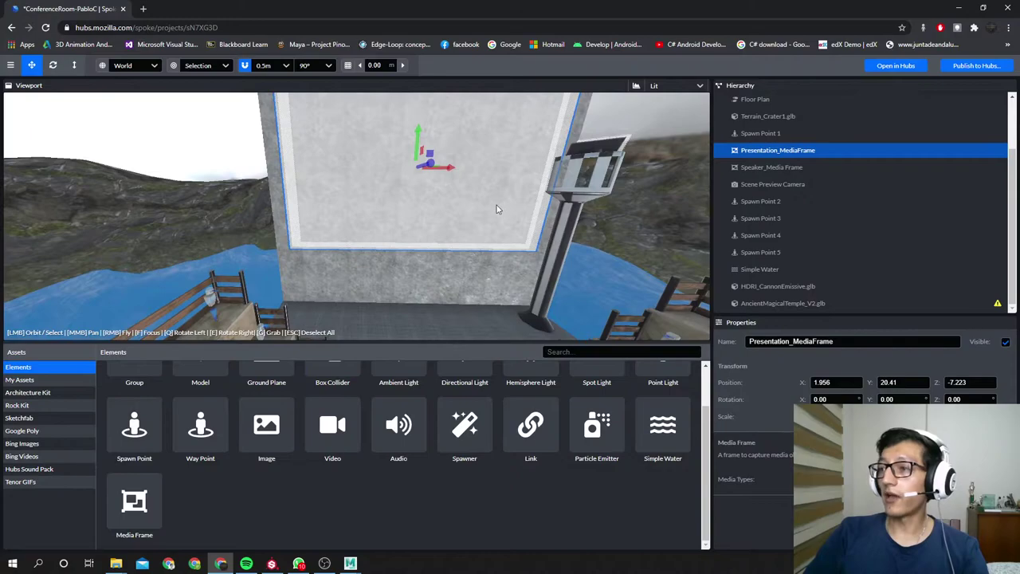
pyautogui.moveTo(497, 204)
pyautogui.mouseDown(button='middle')
pyautogui.moveTo(469, 208)
pyautogui.moveTo(360, 301)
pyautogui.mouseUp(button='middle')
pyautogui.moveTo(360, 304); pyautogui.dragTo(385, 274)
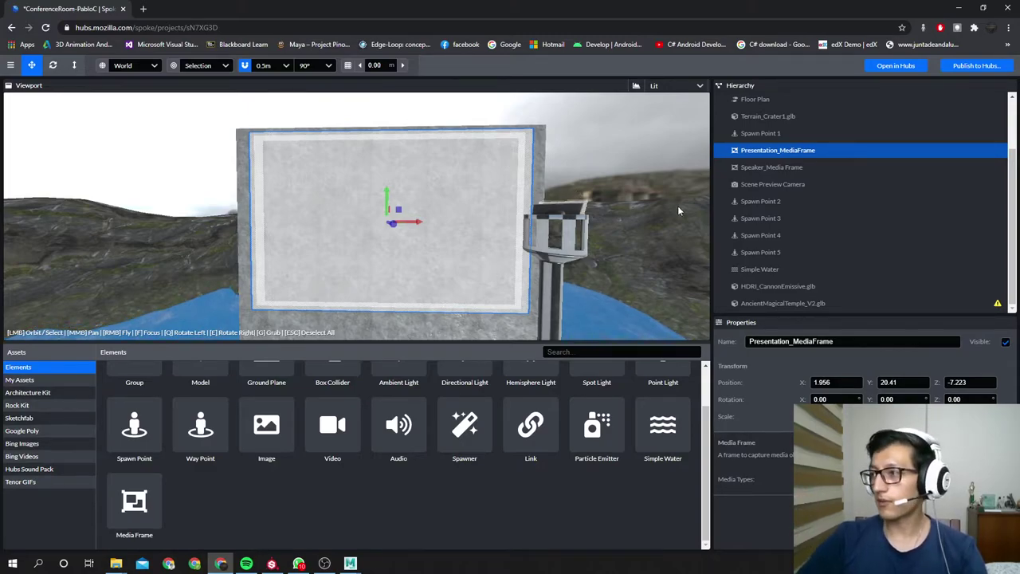
# Select Speaker_Media Frame on the speaker's tower and examine its fit against the lectern board.
pyautogui.moveTo(643, 232); pyautogui.dragTo(93, 251)
pyautogui.moveTo(512, 259); pyautogui.dragTo(51, 258)
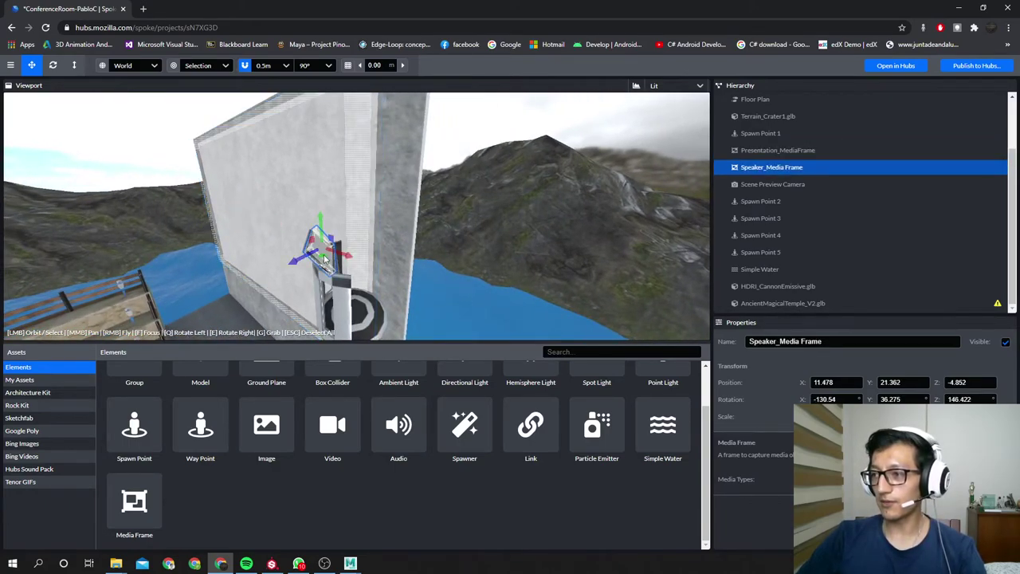
pyautogui.moveTo(398, 271); pyautogui.dragTo(438, 260)
pyautogui.moveTo(437, 260); pyautogui.dragTo(432, 261, button='right')
pyautogui.press('w')
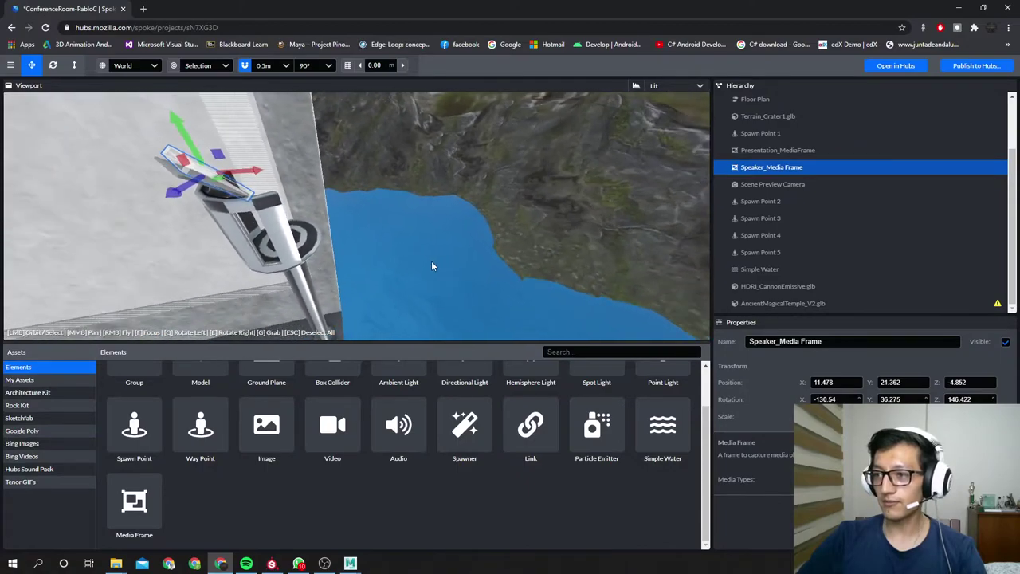
pyautogui.moveTo(431, 266); pyautogui.dragTo(520, 282)
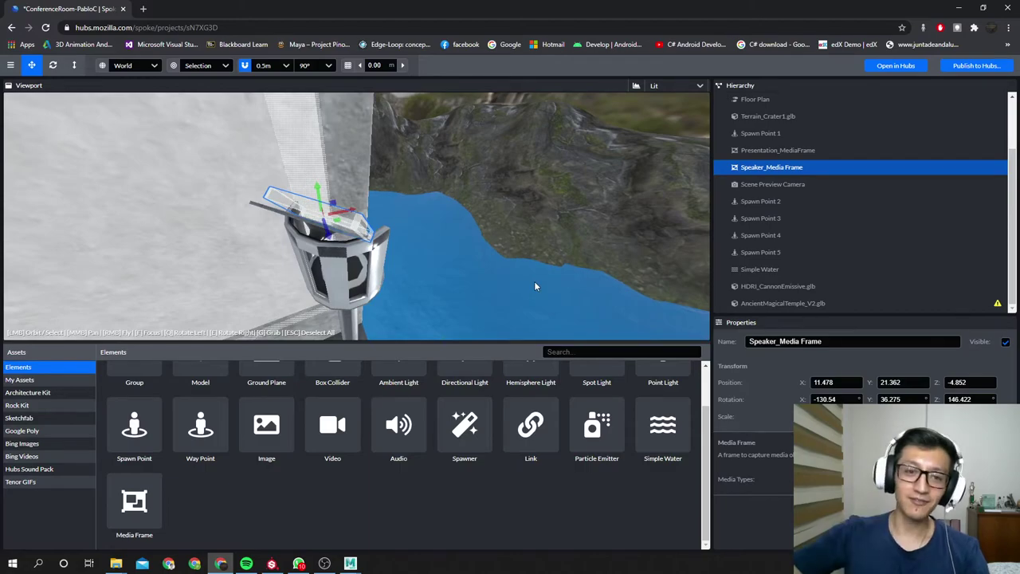
# Switch the transform space to Selection, turn snapping off and shift Speaker_Media Frame to about X 11.41, Y 21.32, Z -4.98.
pyautogui.moveTo(534, 283); pyautogui.dragTo(109, 115)
pyautogui.click(116, 67)
pyautogui.click(120, 86)
pyautogui.moveTo(244, 146); pyautogui.dragTo(323, 192)
pyautogui.moveTo(351, 267); pyautogui.dragTo(394, 283)
pyautogui.hotkey('ctrl', 'z')
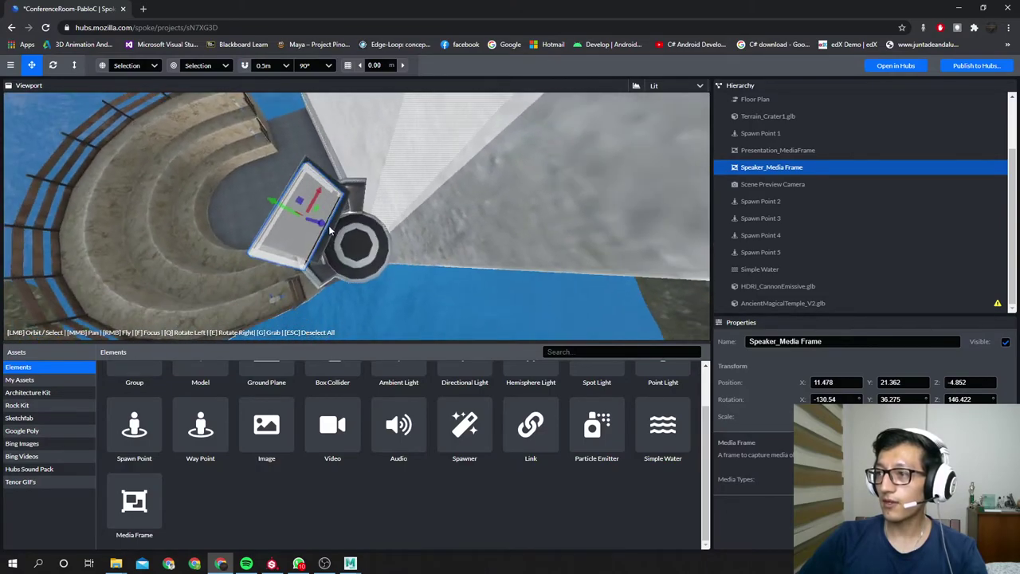
pyautogui.moveTo(317, 198); pyautogui.dragTo(460, 239)
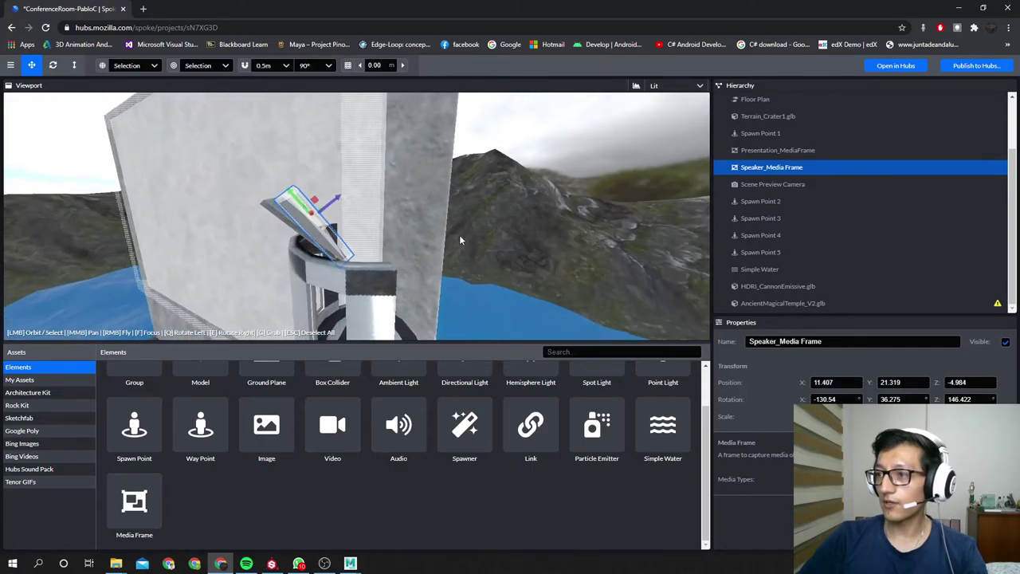
# Rotate Speaker_Media Frame to match the lectern board's slope, at about X -122.4°, Y 31.4°, Z 141.9°.
pyautogui.click(53, 65)
pyautogui.moveTo(316, 194); pyautogui.dragTo(312, 193)
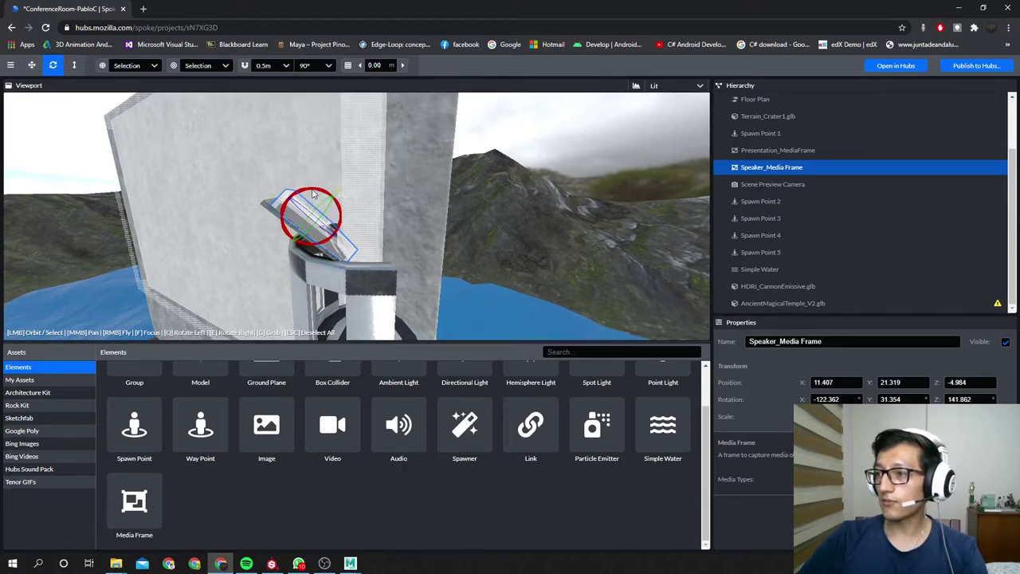
pyautogui.click(32, 64)
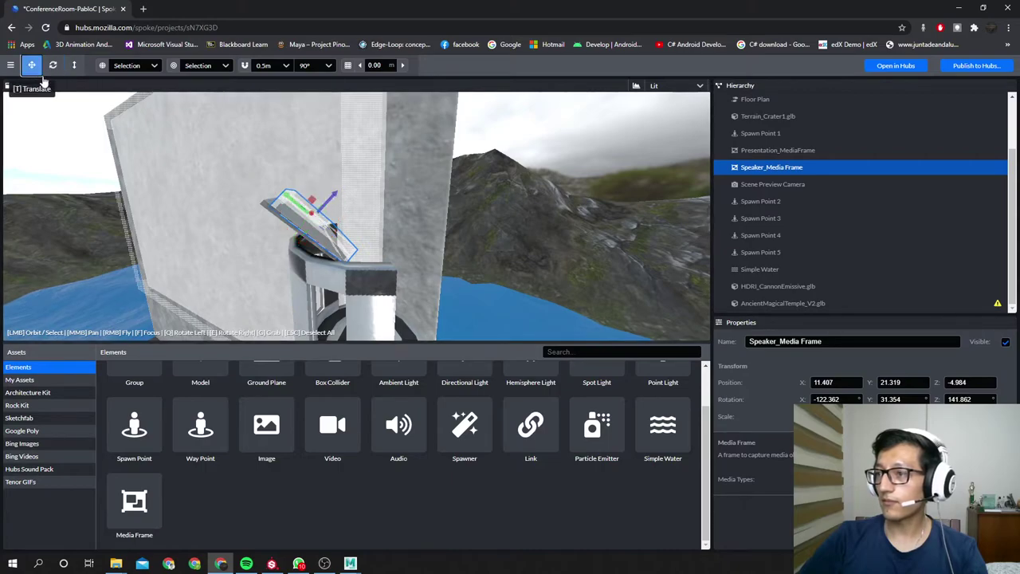
# Move Speaker_Media Frame flush onto the lectern board, at about X 11.34, Y 21.31, Z -4.93.
pyautogui.moveTo(288, 198); pyautogui.dragTo(318, 206)
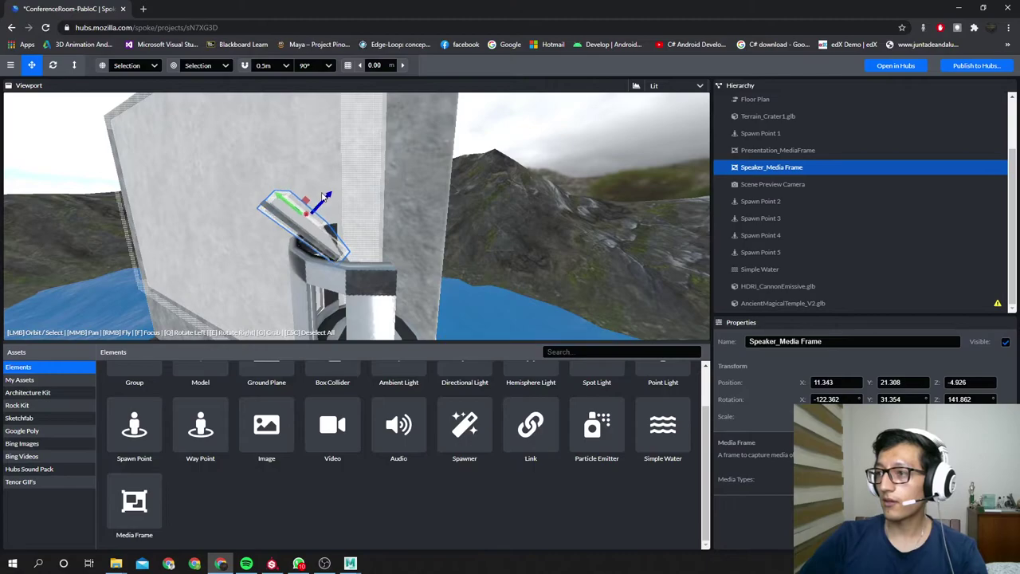
pyautogui.moveTo(431, 263); pyautogui.dragTo(289, 283)
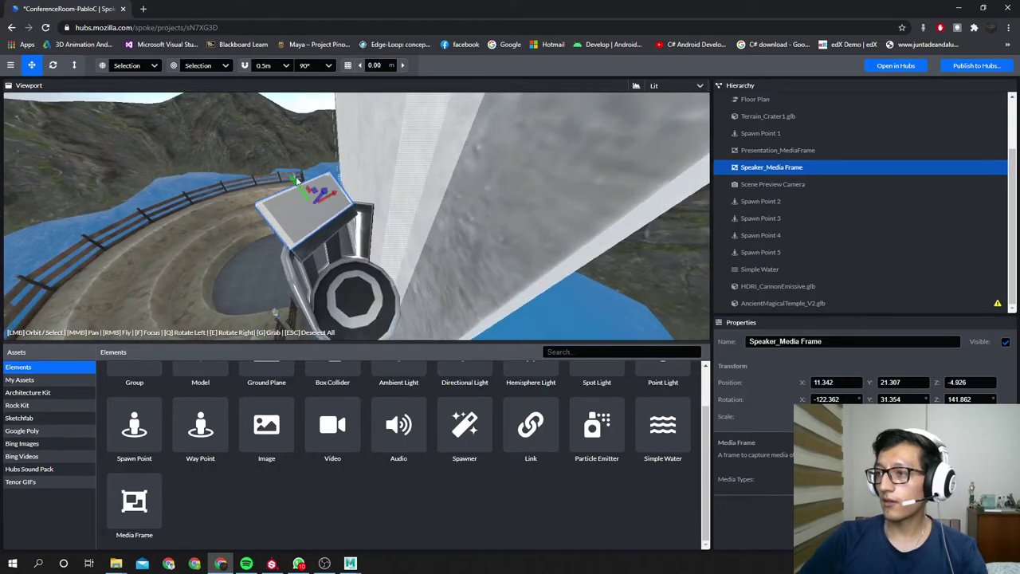
pyautogui.moveTo(290, 182); pyautogui.dragTo(298, 189)
pyautogui.click(495, 311)
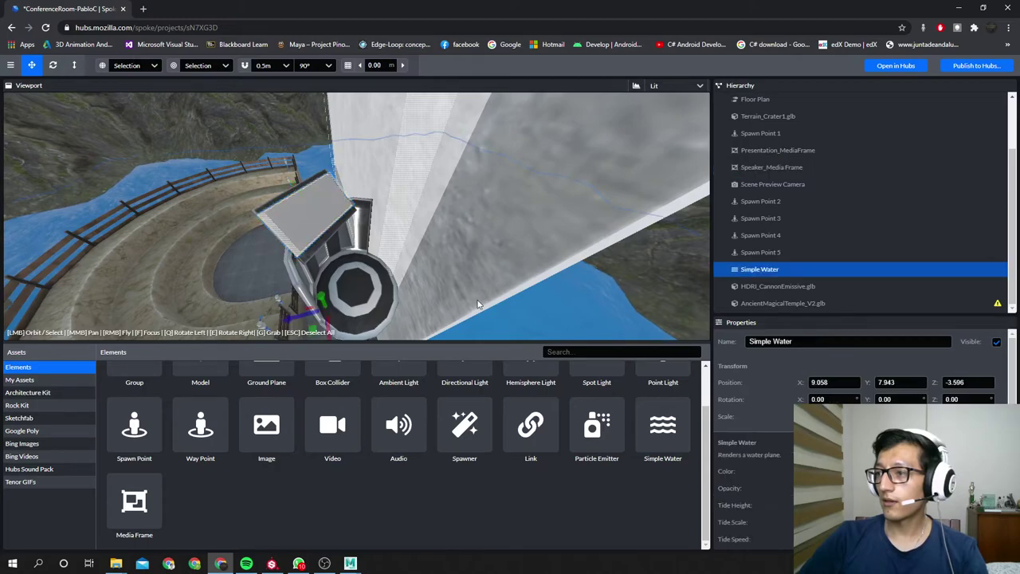
pyautogui.moveTo(482, 306)
pyautogui.mouseDown()
pyautogui.moveTo(441, 289)
pyautogui.moveTo(470, 307)
pyautogui.moveTo(495, 301)
pyautogui.mouseUp()
# Save the project and publish the updated conference room scene to Hubs.
pyautogui.moveTo(190, 190)
pyautogui.mouseDown(button='right')
pyautogui.moveTo(207, 239)
pyautogui.moveTo(247, 239)
pyautogui.moveTo(271, 215)
pyautogui.moveTo(247, 183)
pyautogui.moveTo(189, 176)
pyautogui.mouseUp(button='right')
pyautogui.press('w')
pyautogui.press('s')
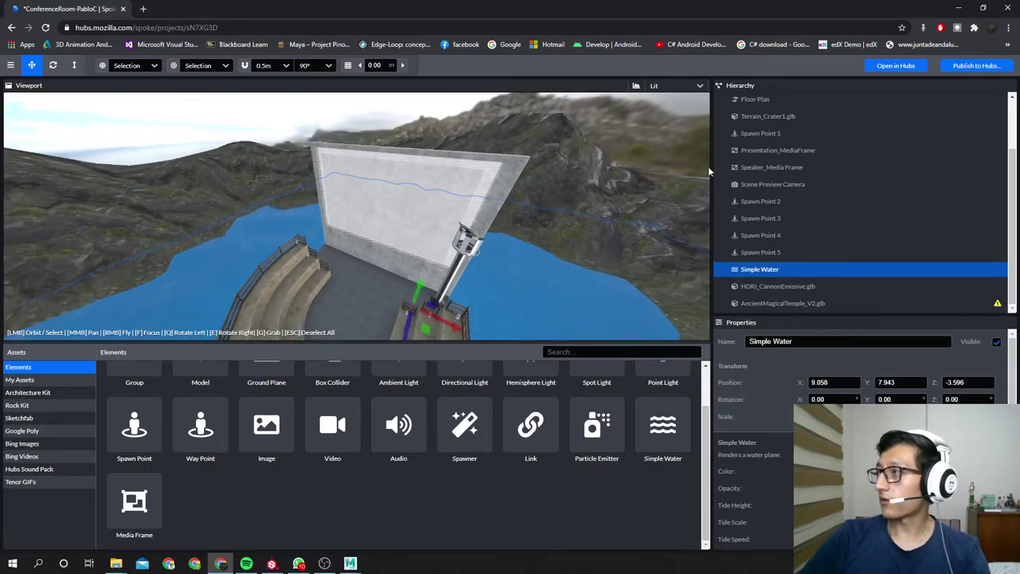
pyautogui.hotkey('ctrl', 's')
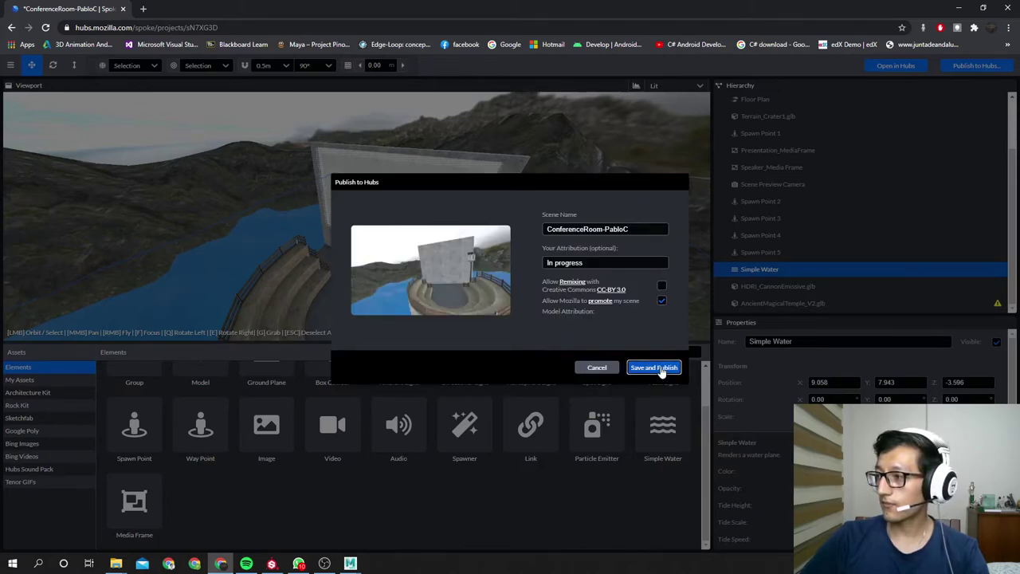
pyautogui.click(653, 368)
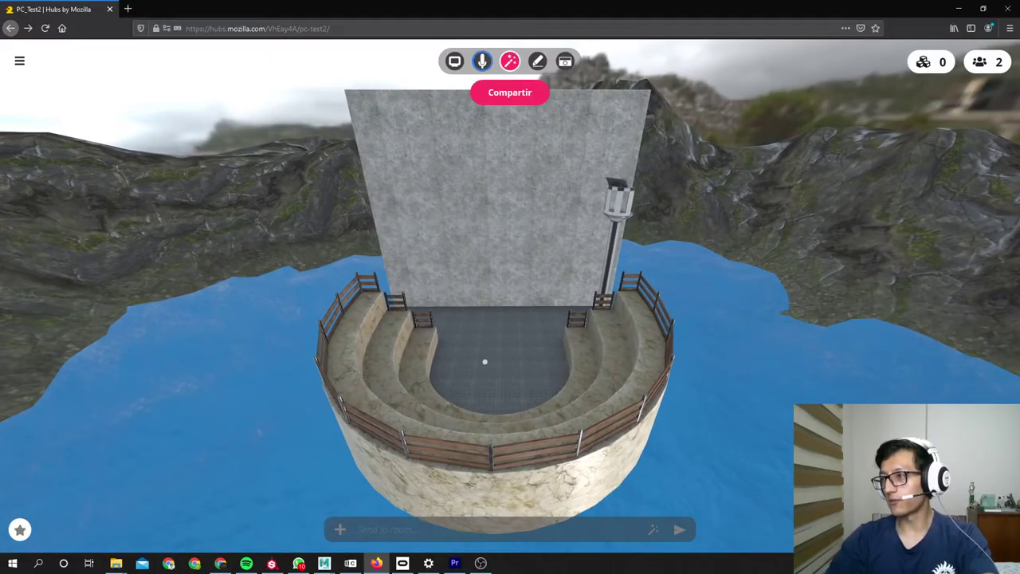
# In the Hubs room in Firefox, approach the large wall and create an object from the PDF "Why 97.81% of the World Hasn't Tried VR Yet (1)".
pyautogui.moveTo(484, 362); pyautogui.dragTo(481, 358)
pyautogui.moveTo(435, 314)
pyautogui.mouseDown()
pyautogui.moveTo(455, 327)
pyautogui.moveTo(437, 316)
pyautogui.mouseUp()
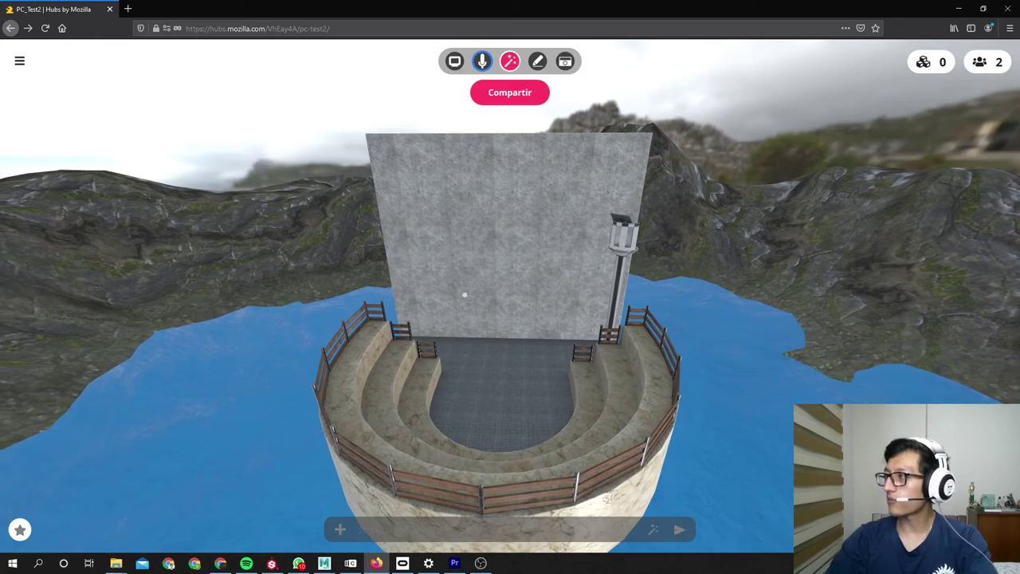
pyautogui.press('w')
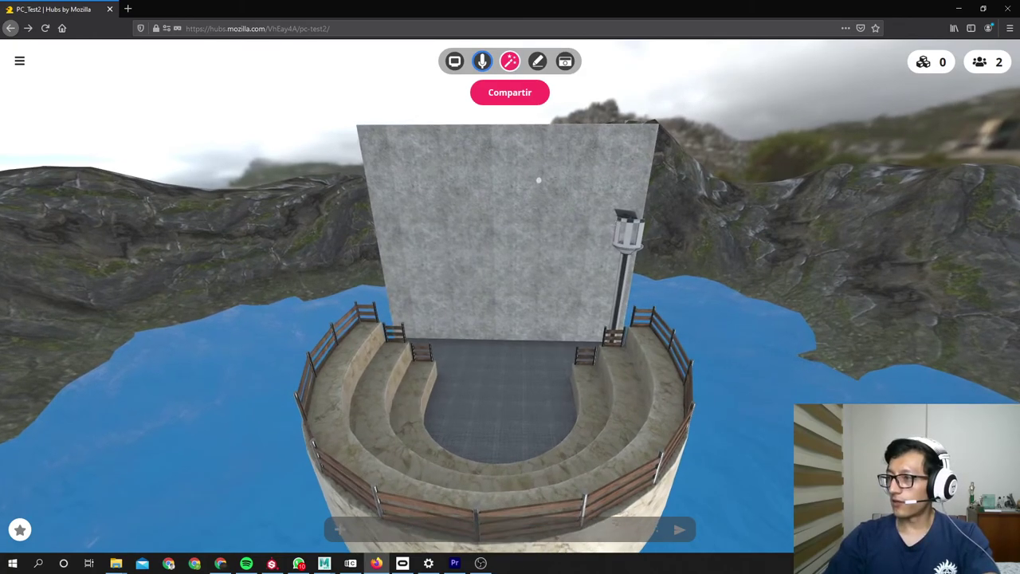
pyautogui.press('w')
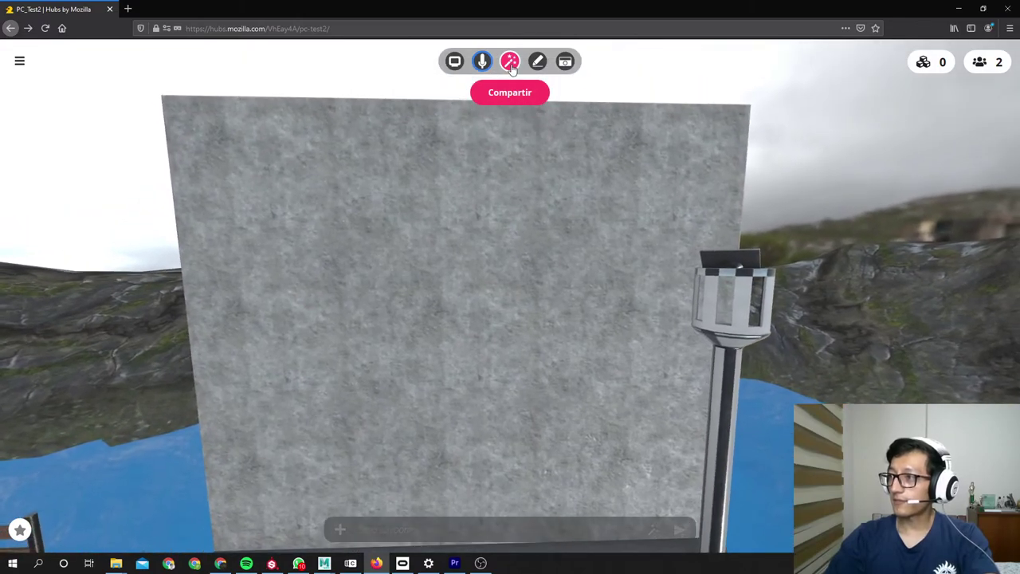
pyautogui.click(510, 61)
pyautogui.click(824, 80)
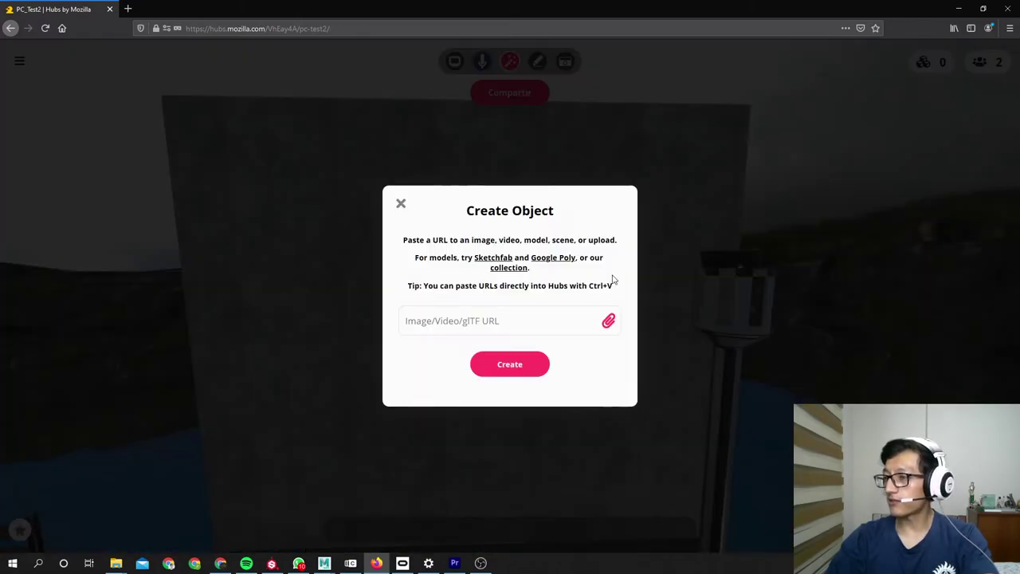
pyautogui.click(608, 320)
pyautogui.scroll(-5, 263, 235)
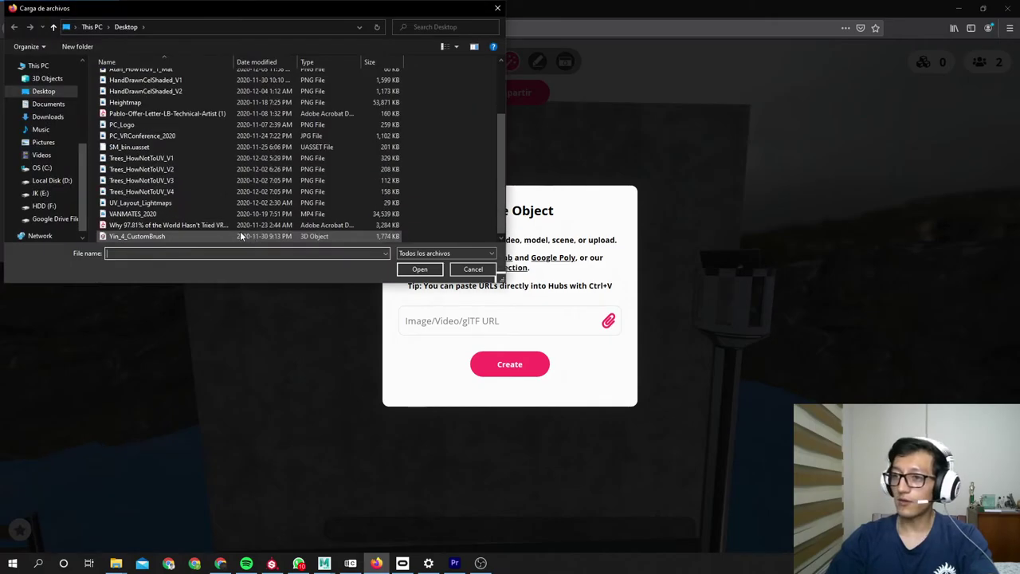
pyautogui.click(169, 226)
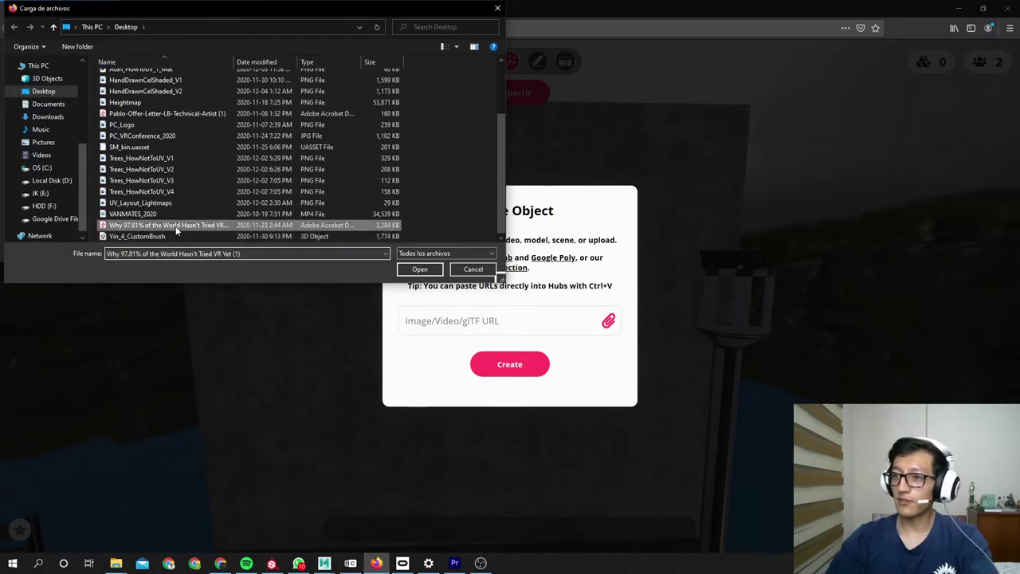
pyautogui.click(420, 269)
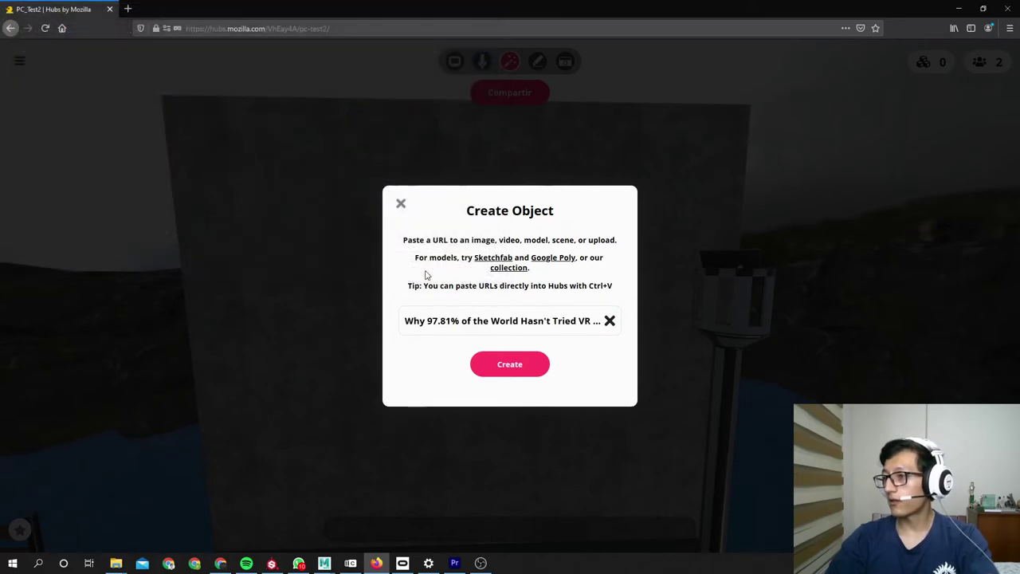
pyautogui.click(500, 365)
# Go to the speaker's lectern and create a second object from the same "Why 97.81% of the World Hasn't Tried VR Yet (1)" PDF.
pyautogui.moveTo(515, 383); pyautogui.dragTo(313, 364)
pyautogui.press('d')
pyautogui.press('d')
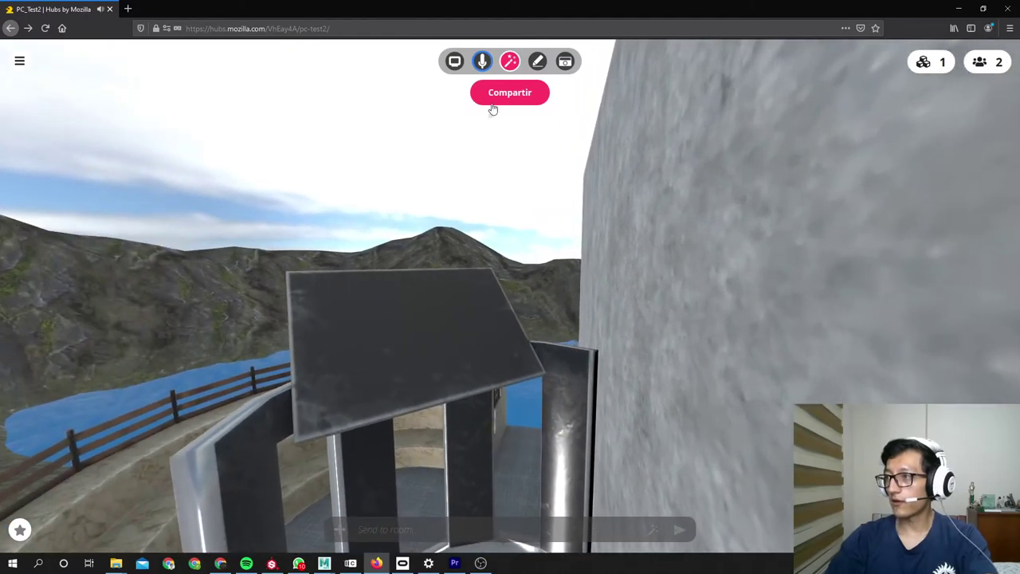
pyautogui.click(510, 63)
pyautogui.click(821, 73)
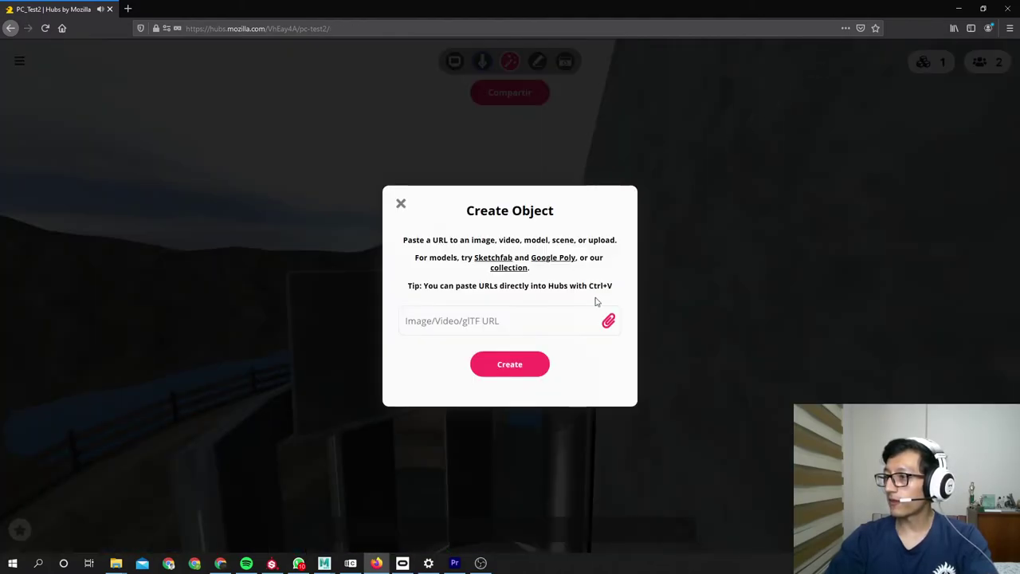
pyautogui.click(609, 321)
pyautogui.scroll(-3, 320, 233)
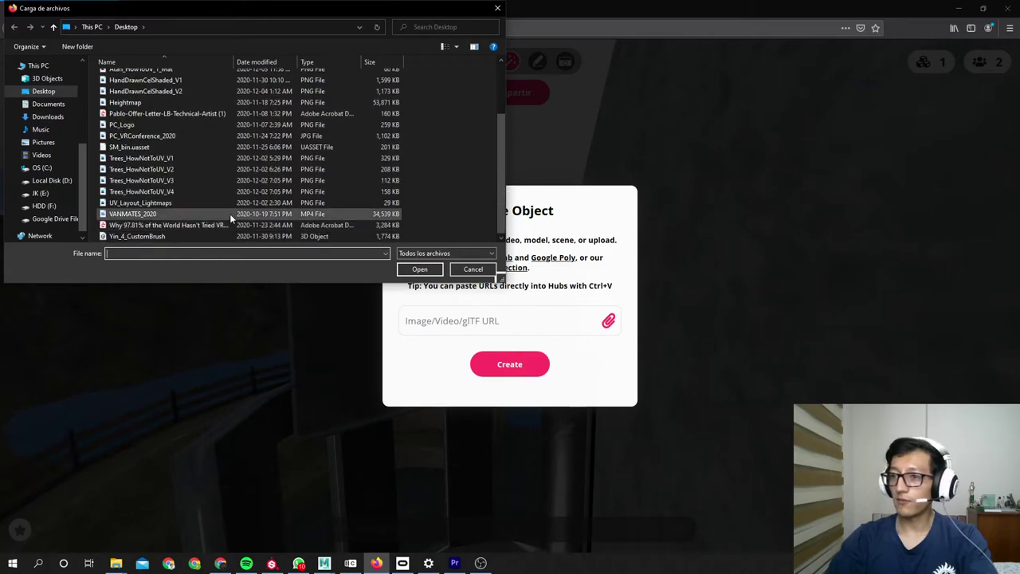
pyautogui.click(205, 226)
pyautogui.click(419, 269)
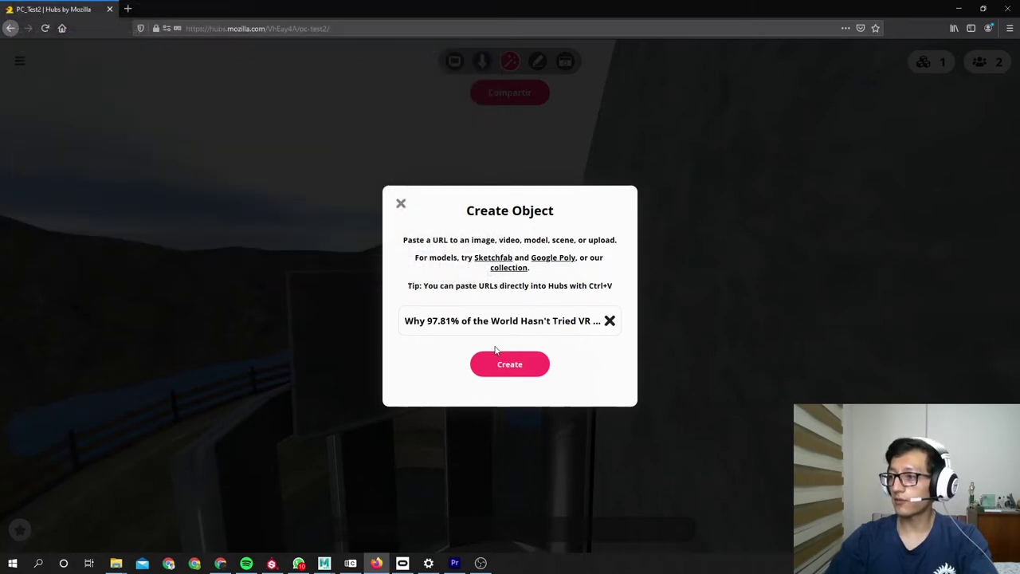
pyautogui.click(502, 362)
# Place the first PDF object into the presentation media frame on the large wall.
pyautogui.press('w')
pyautogui.moveTo(476, 439); pyautogui.dragTo(719, 457)
pyautogui.press('w')
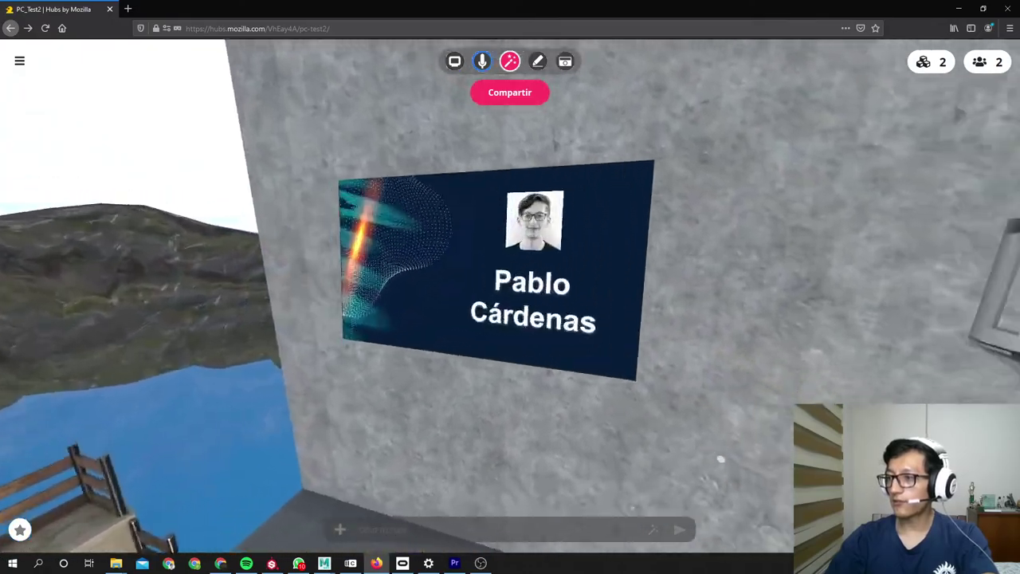
pyautogui.moveTo(745, 373); pyautogui.dragTo(601, 294)
pyautogui.press('w')
pyautogui.press('s')
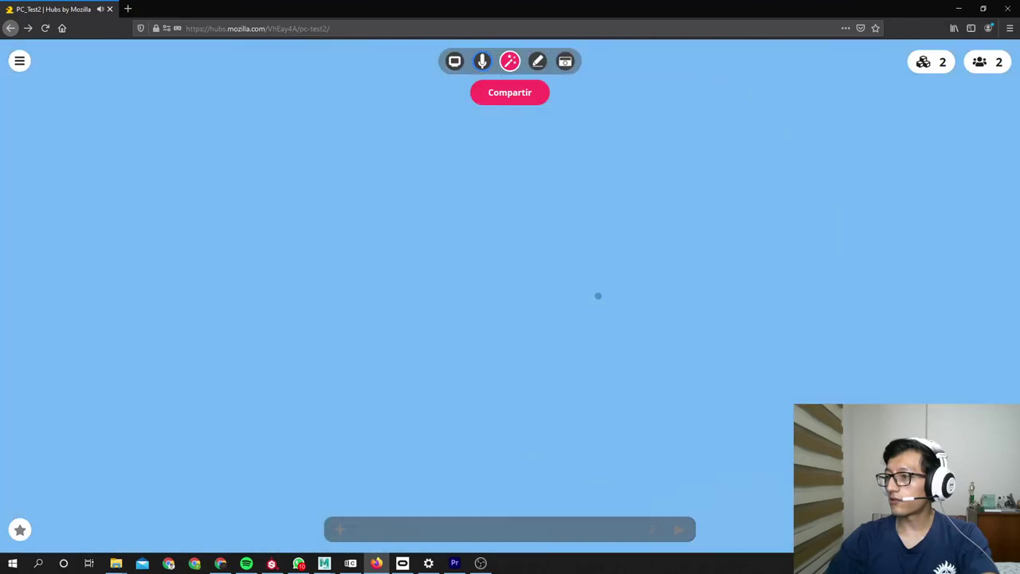
pyautogui.moveTo(245, 283); pyautogui.dragTo(338, 396)
pyautogui.press('s')
pyautogui.press('s')
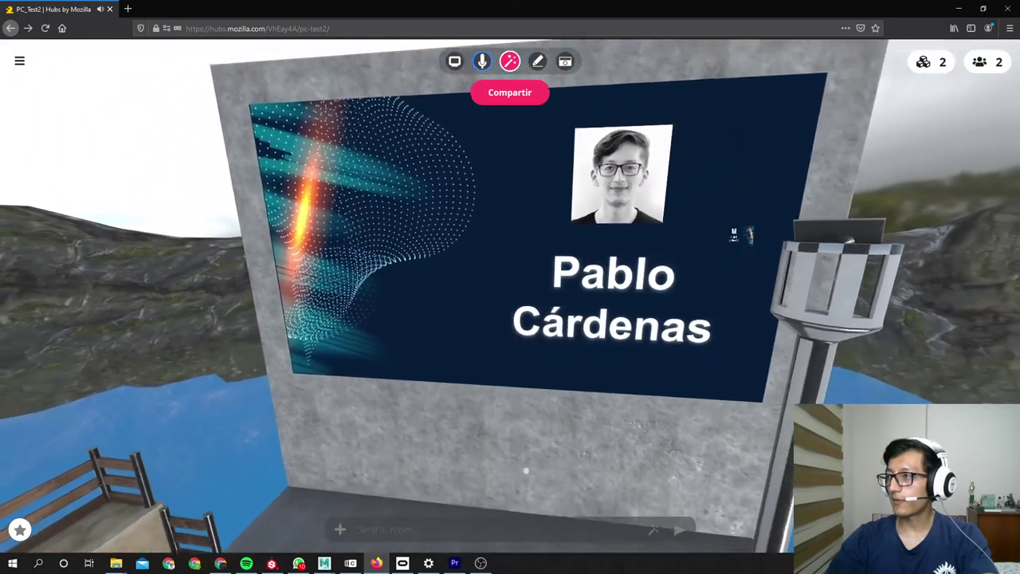
# Place the second PDF object into the speaker media frame on the lectern board.
pyautogui.moveTo(525, 471); pyautogui.dragTo(650, 441)
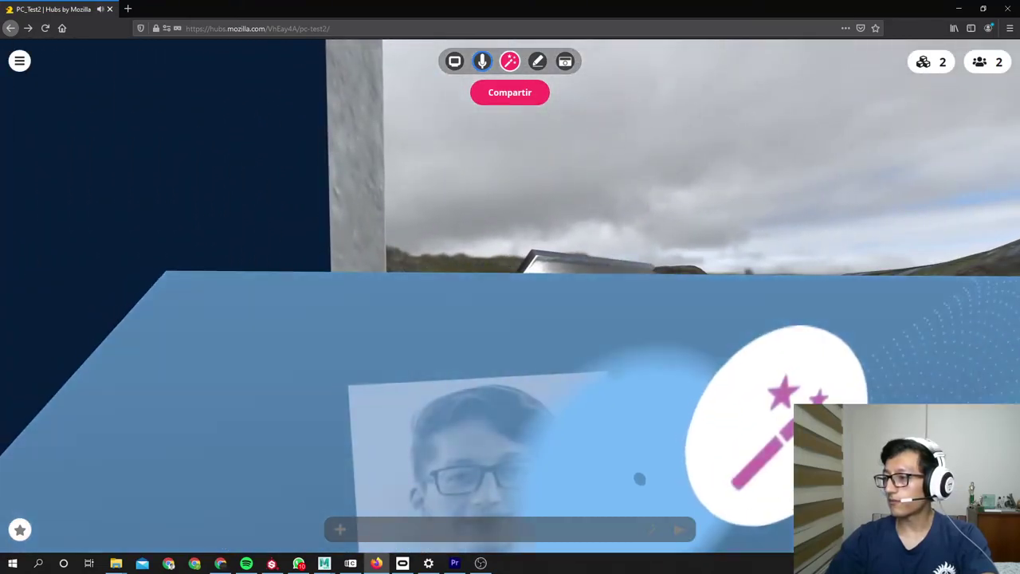
pyautogui.press('w')
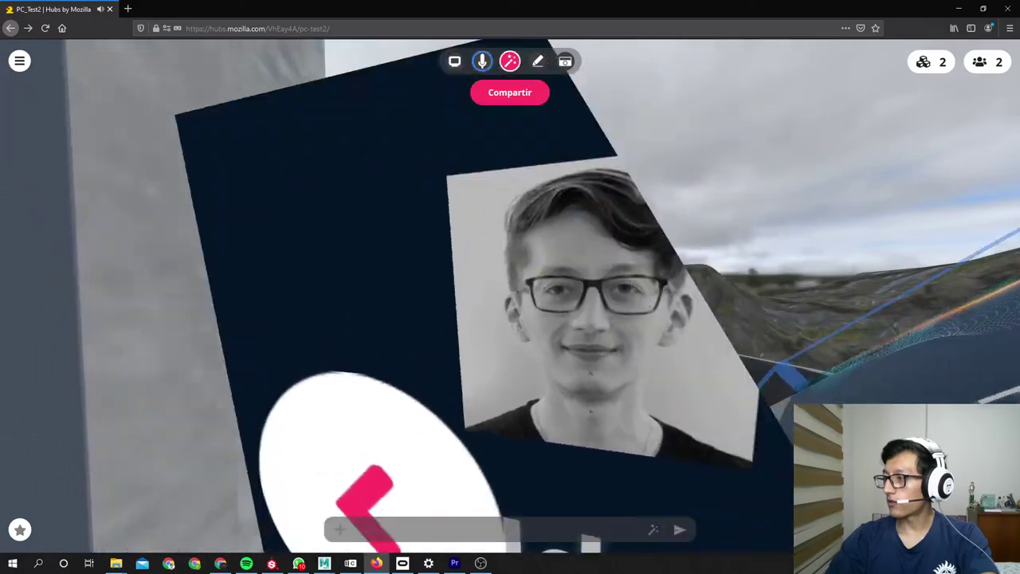
pyautogui.moveTo(733, 177); pyautogui.dragTo(1015, 256)
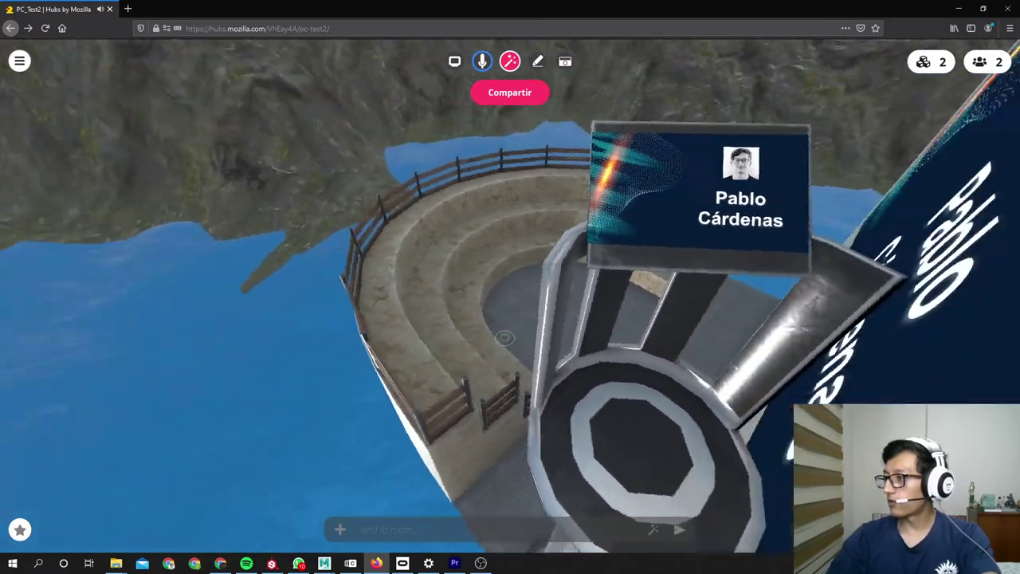
# Advance the lectern PDF to slide 2 and the wall PDF to the "About 97.81 % of the World hasn't tried VR yet..." slide.
pyautogui.moveTo(504, 338); pyautogui.dragTo(517, 319)
pyautogui.press('w')
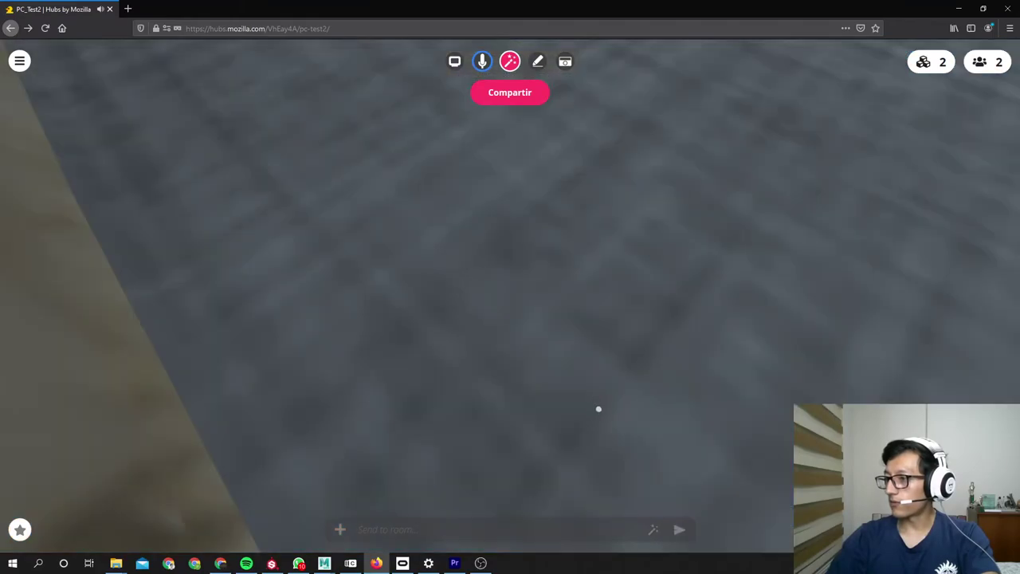
pyautogui.press('s')
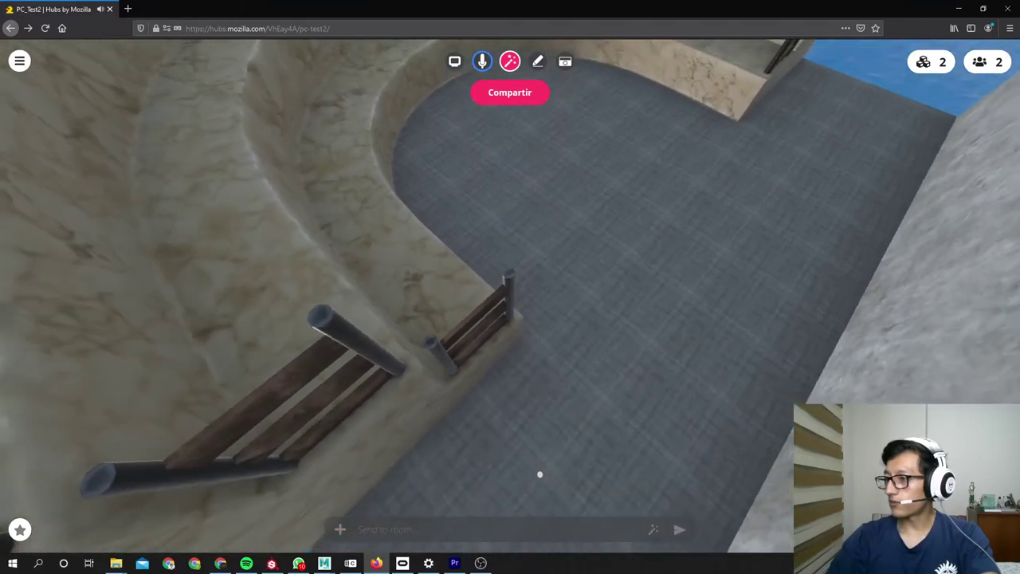
pyautogui.press('s')
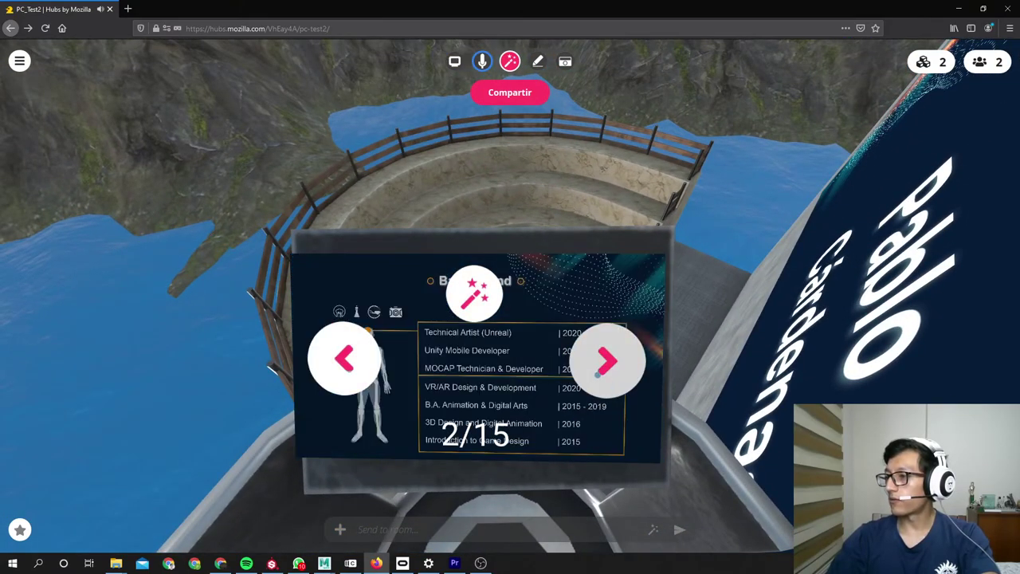
pyautogui.press('a')
pyautogui.moveTo(483, 189); pyautogui.dragTo(801, 148)
pyautogui.click(652, 208)
# Examine the wall presentation from the floor between the seats and from outside the seating area.
pyautogui.moveTo(542, 303); pyautogui.dragTo(256, 356)
pyautogui.press('w')
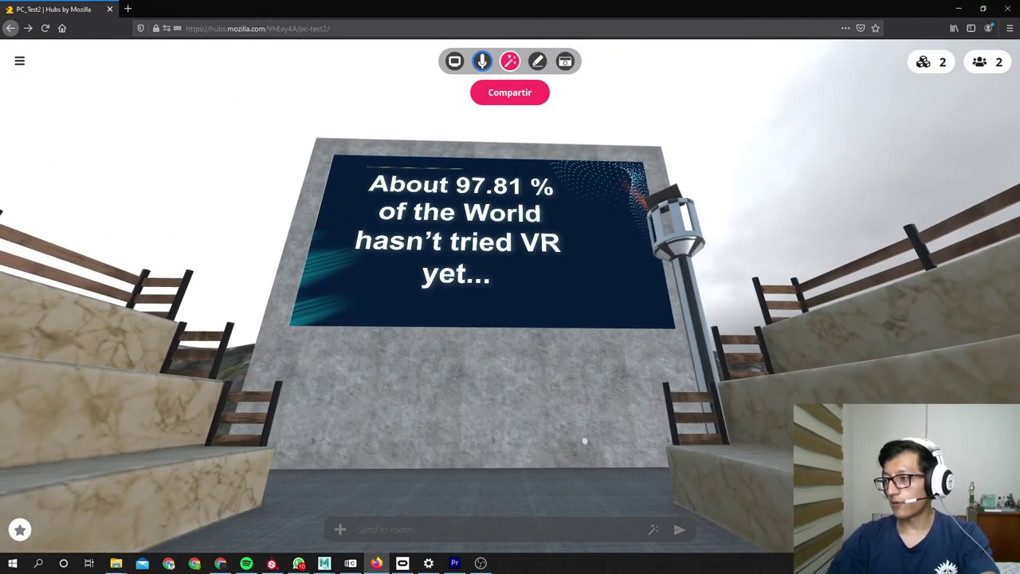
pyautogui.moveTo(293, 382); pyautogui.dragTo(340, 376)
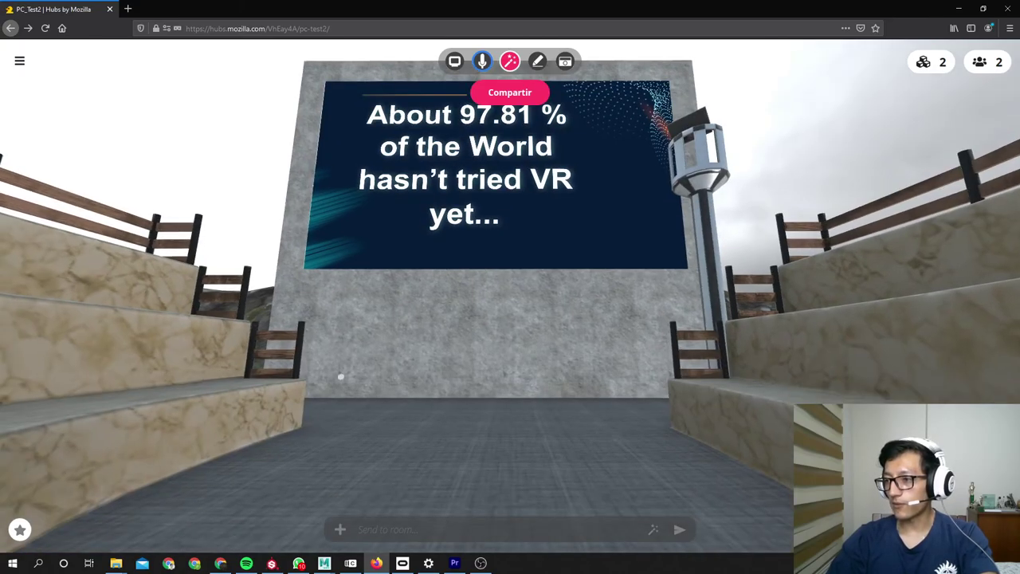
pyautogui.press('s')
pyautogui.moveTo(516, 343); pyautogui.dragTo(528, 424)
pyautogui.press('s')
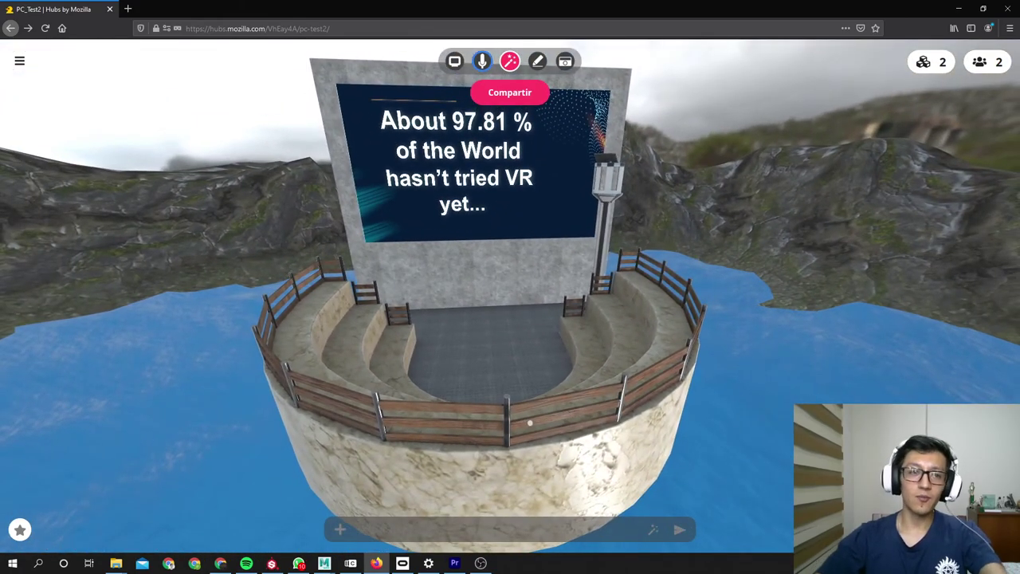